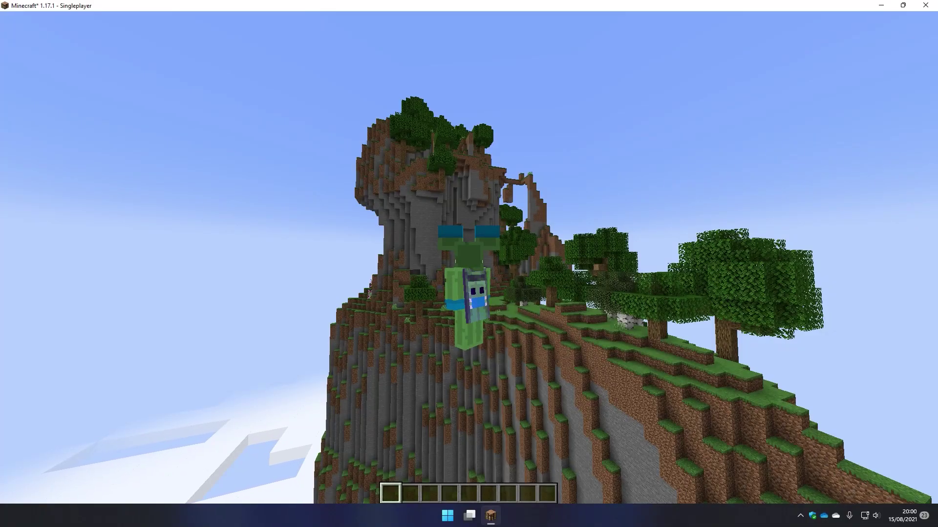
Glide on the elytra past the mountain slope over the treetops and start circling the spire
key(w)
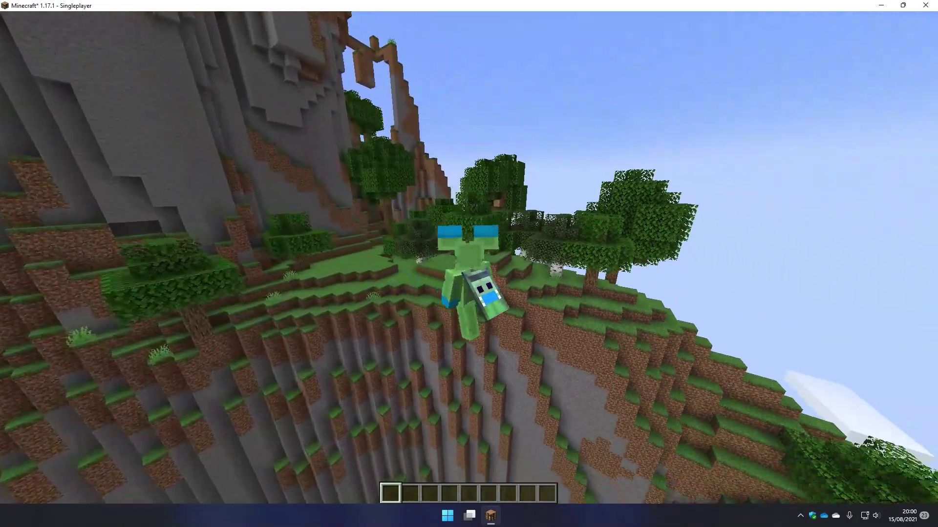
key(w)
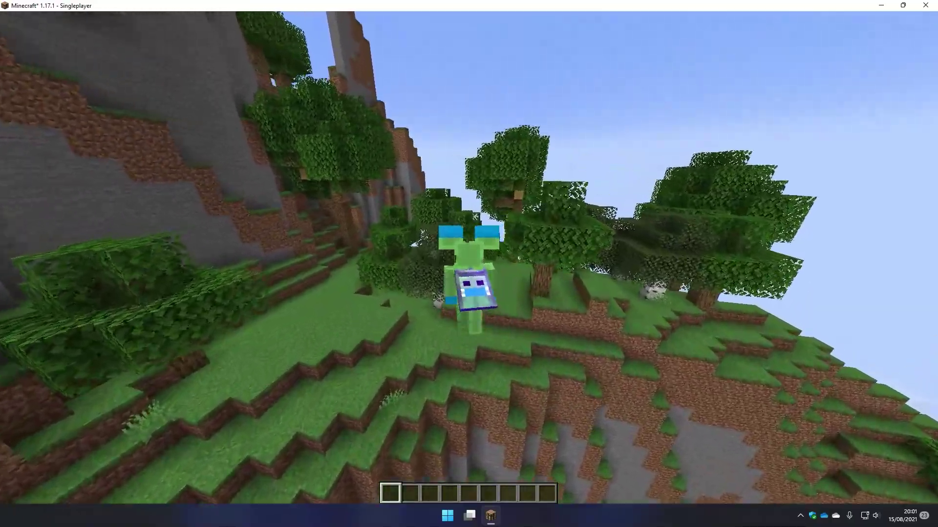
key(w)
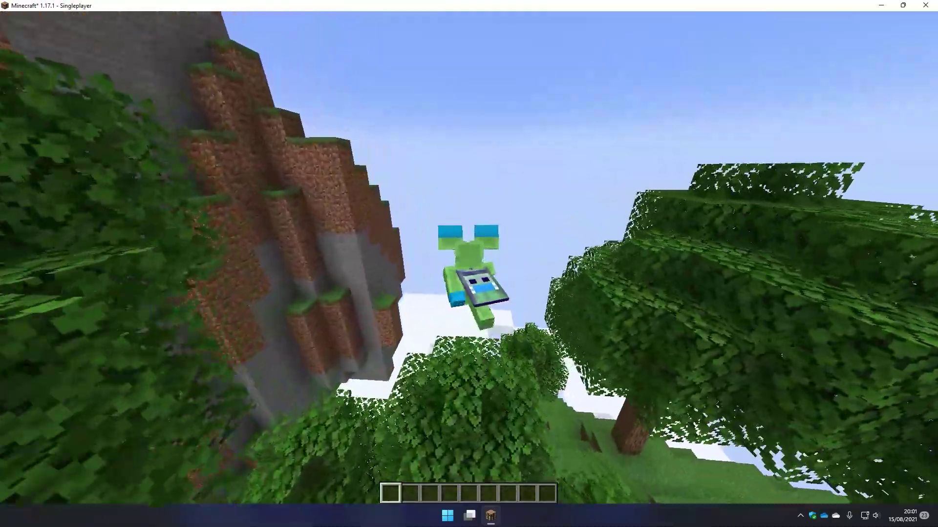
key(w)
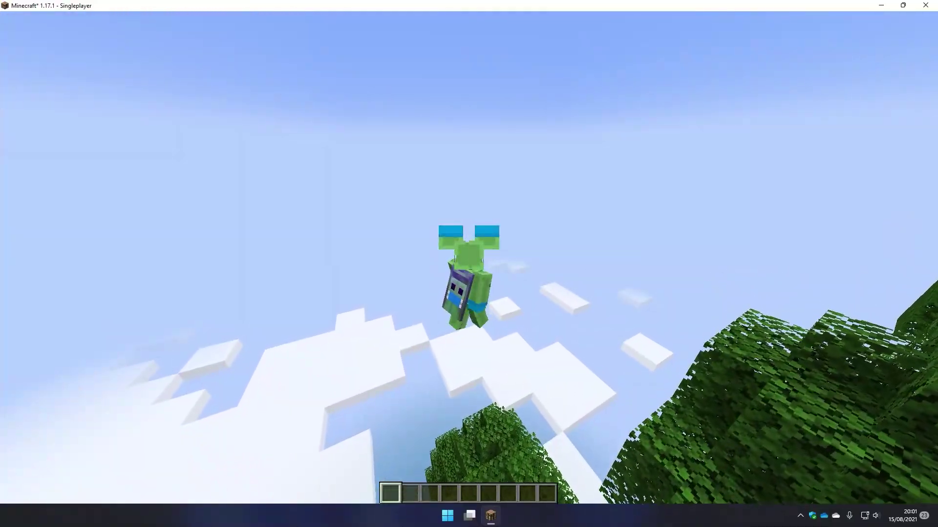
key(w)
key(w)
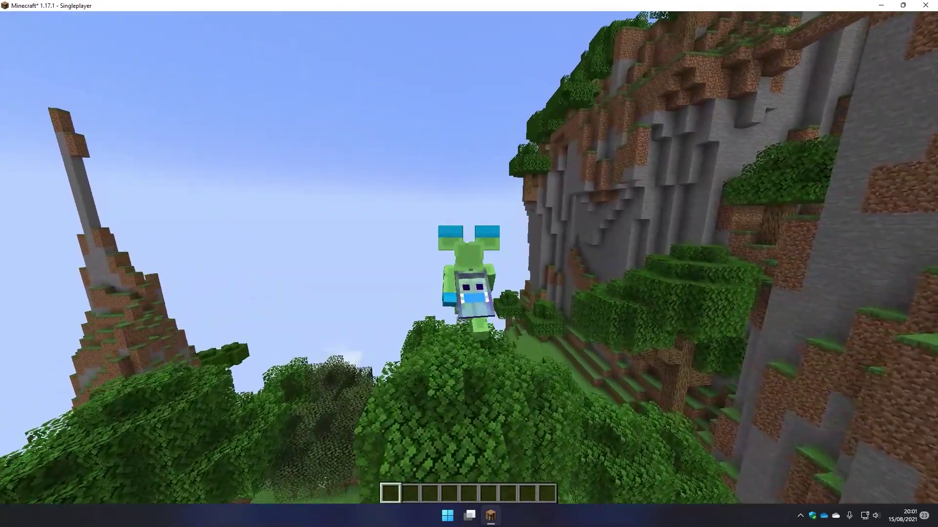
key(w)
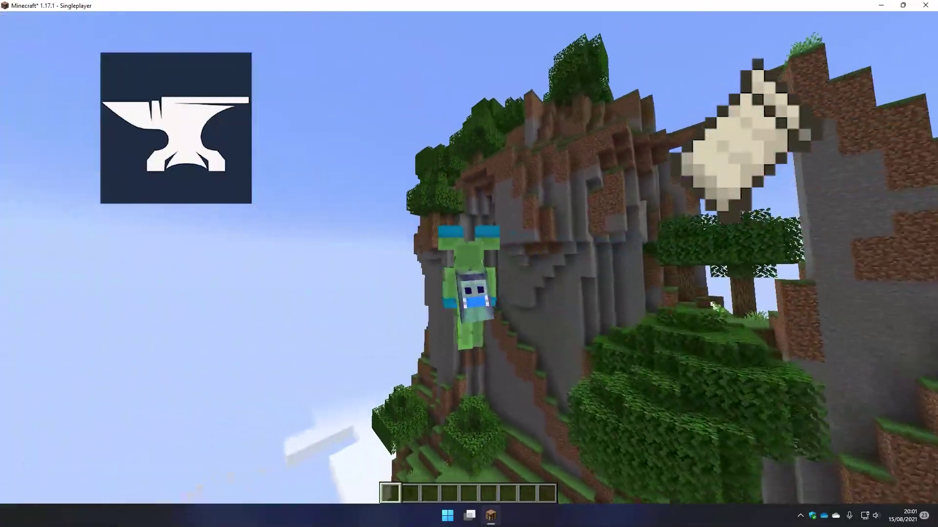
key(w)
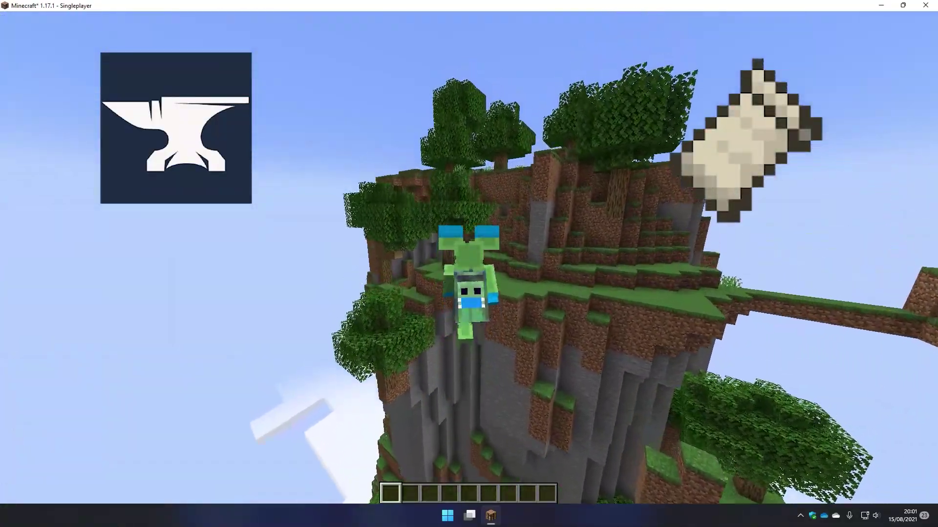
key(w)
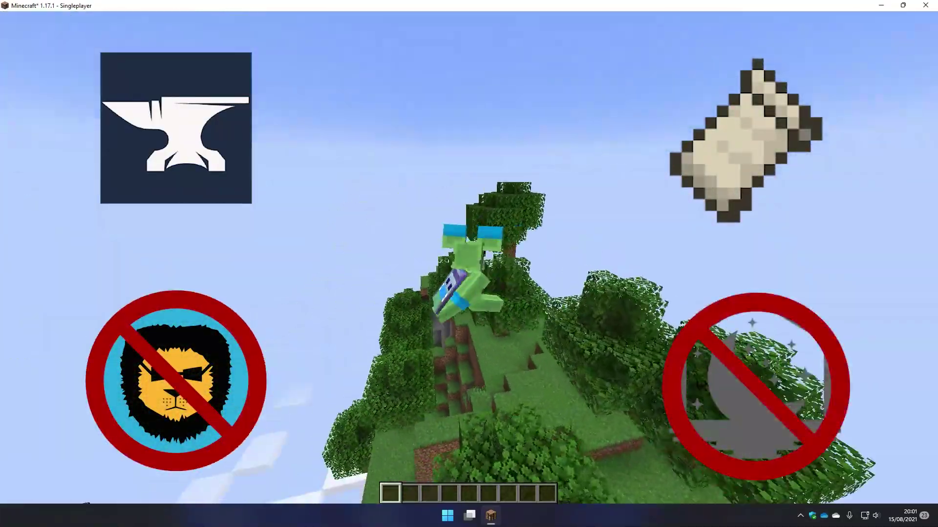
key(w)
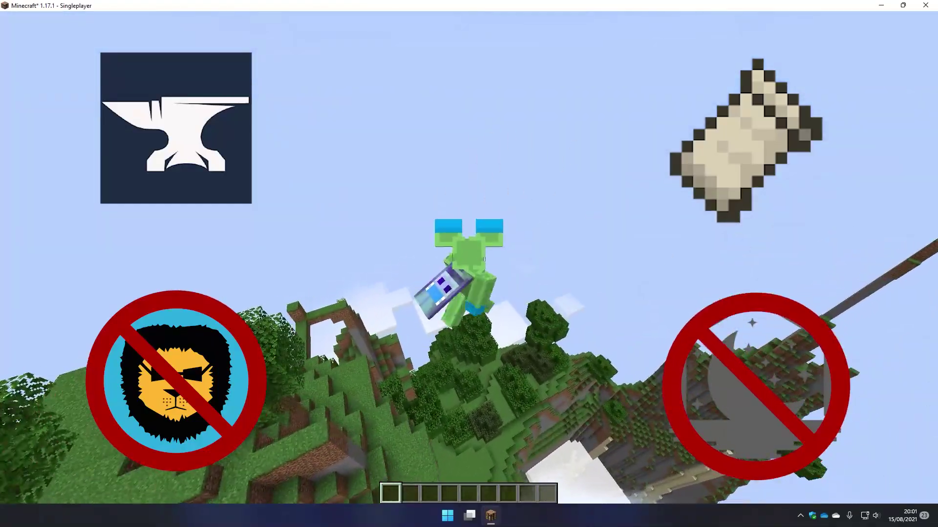
key(w)
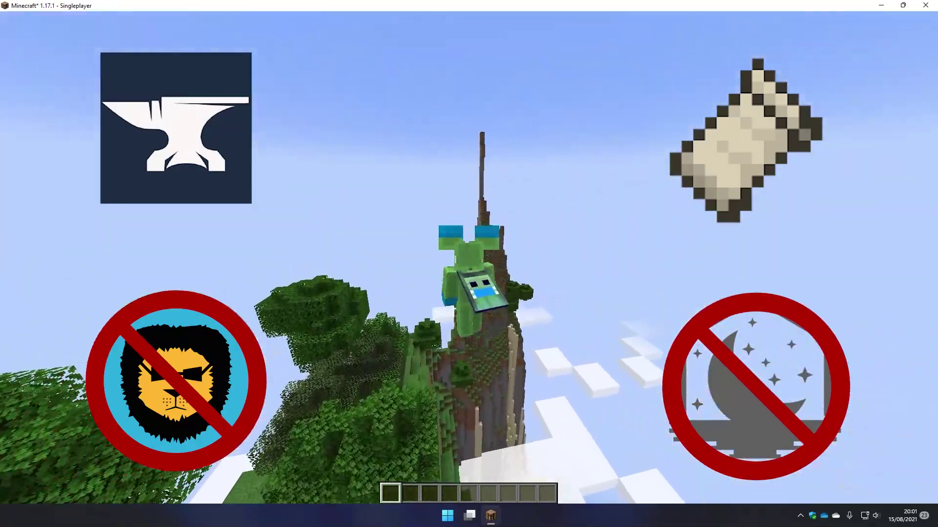
Keep circling until the spire sits behind the player, then glide down its green slope
key(w)
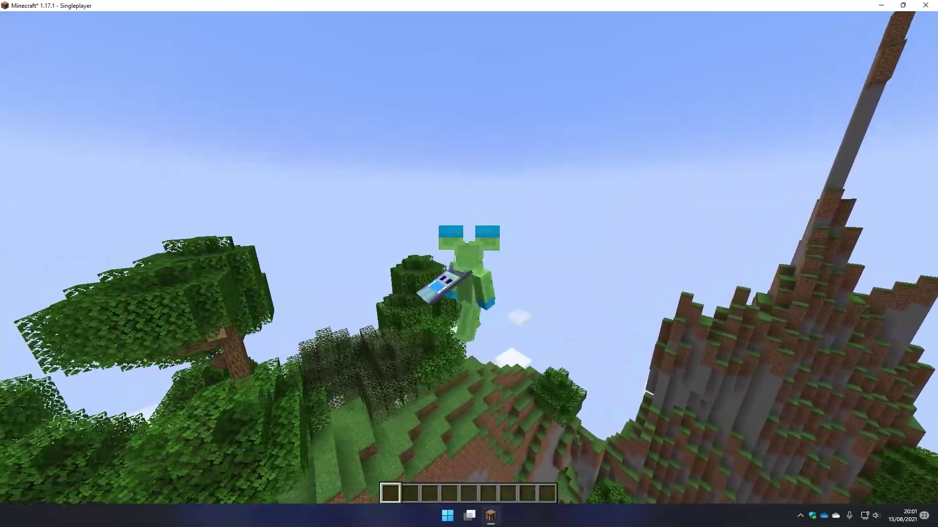
key(w)
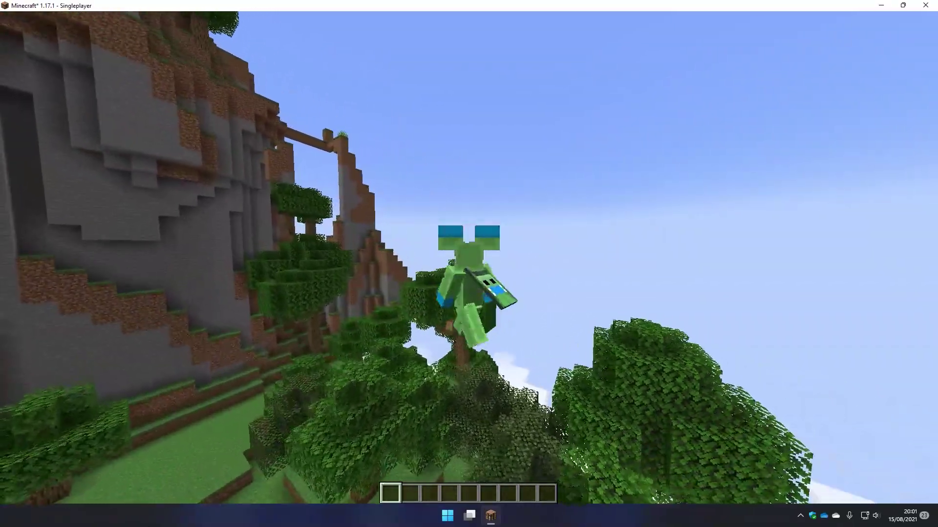
key(w)
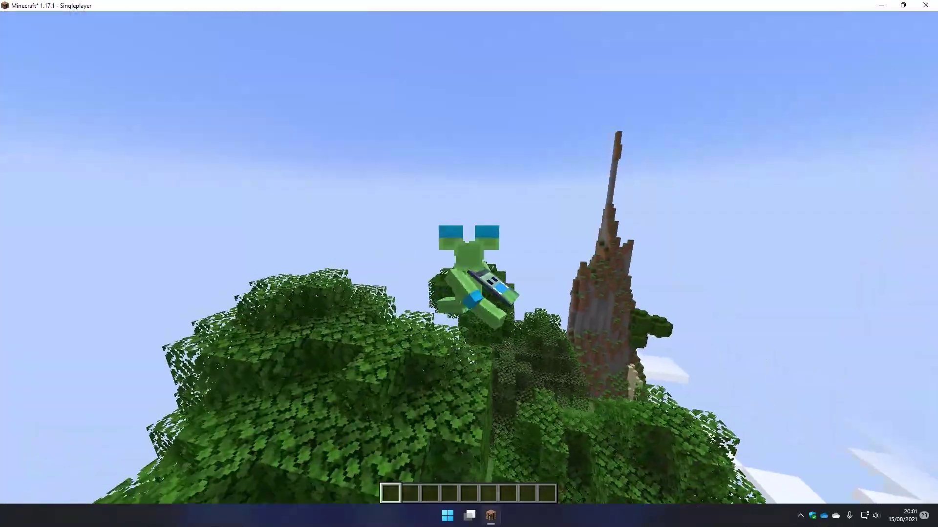
key(w)
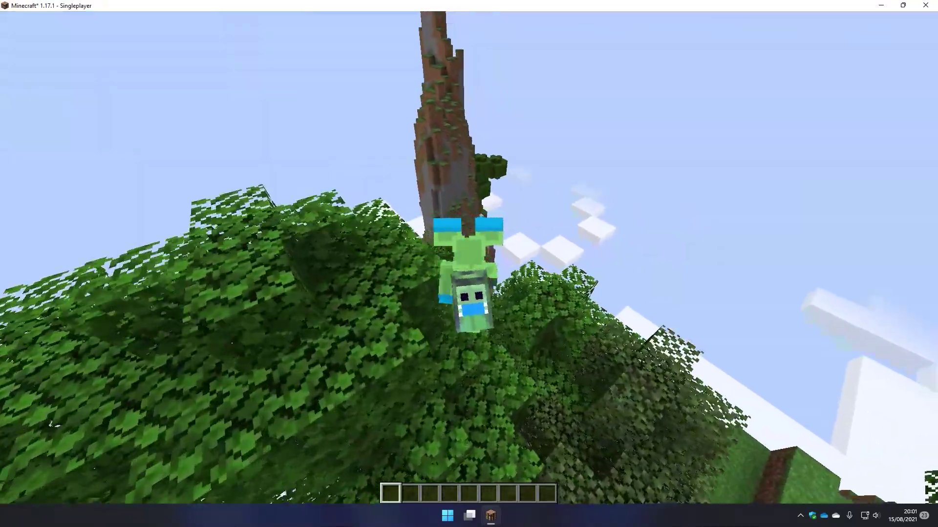
key(w)
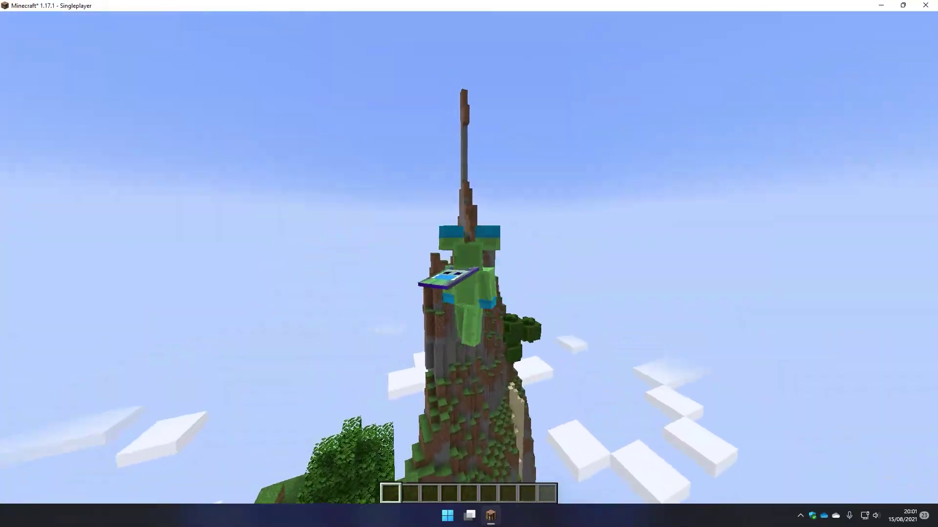
key(w)
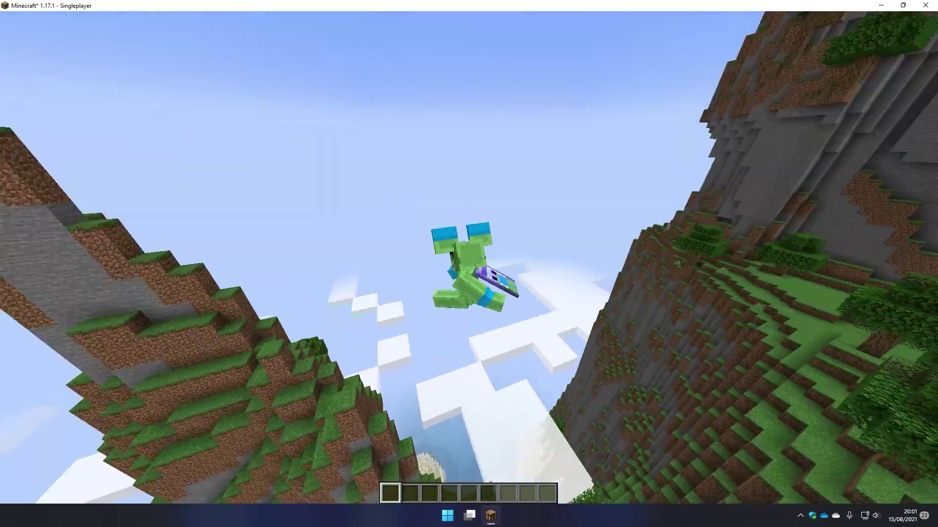
key(w)
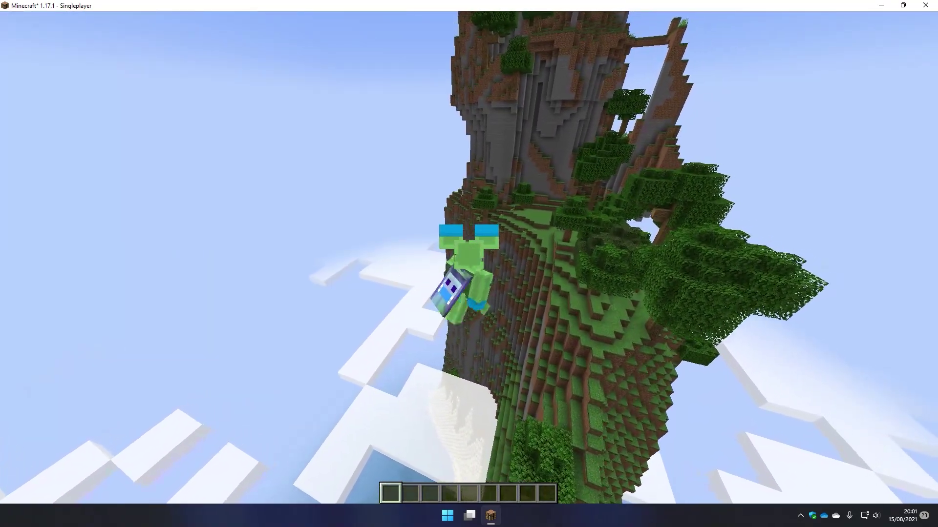
key(w)
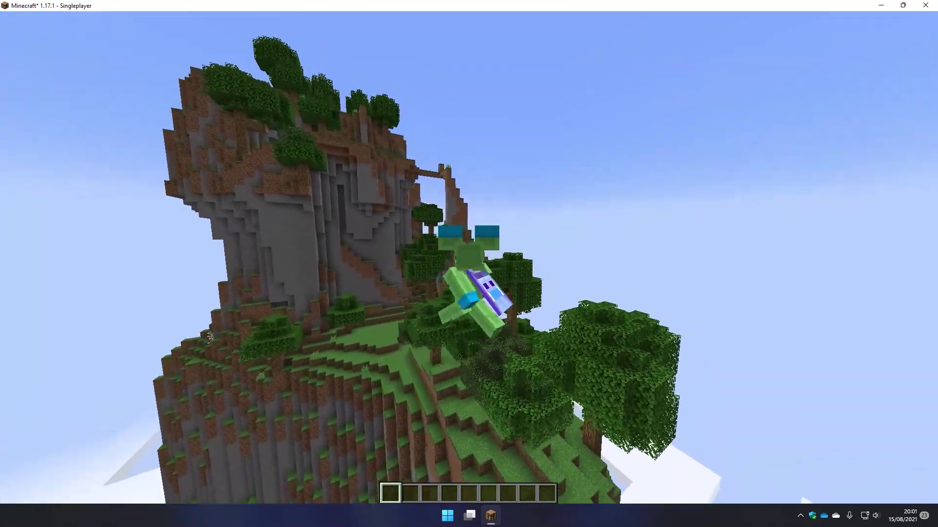
key(w)
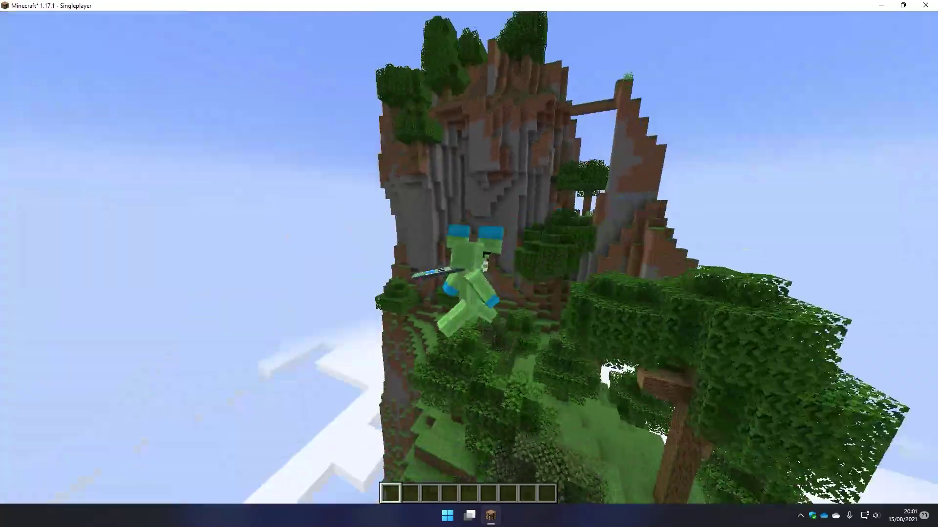
key(w)
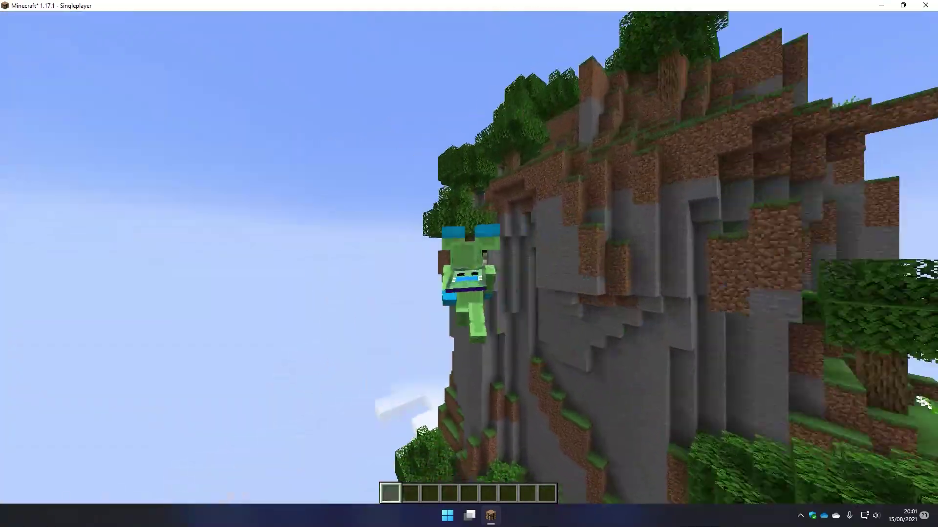
Fly up over the grassy summit and circle the spire again to show the cape
key(w)
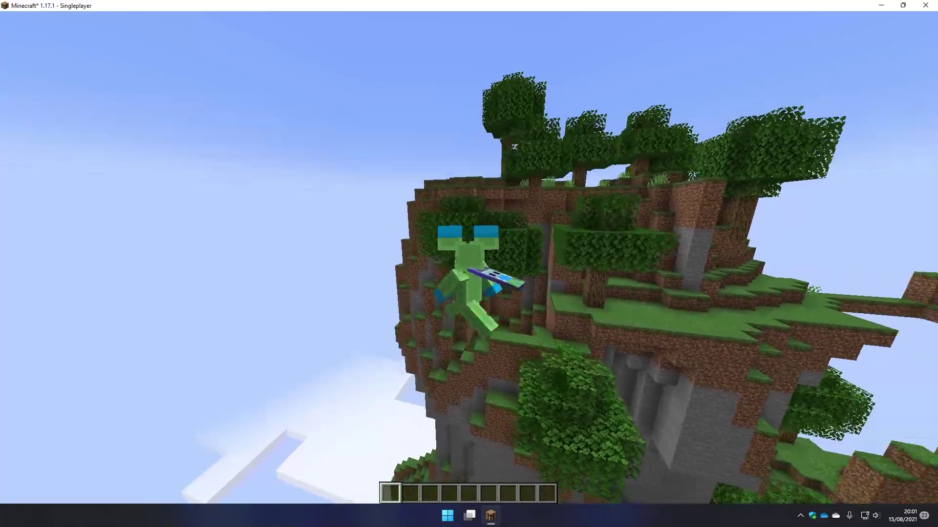
key(w)
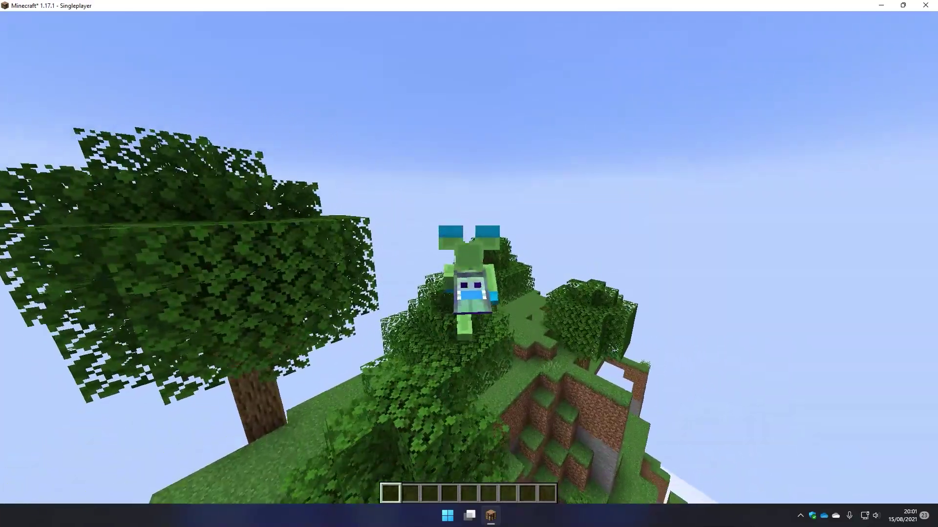
key(w)
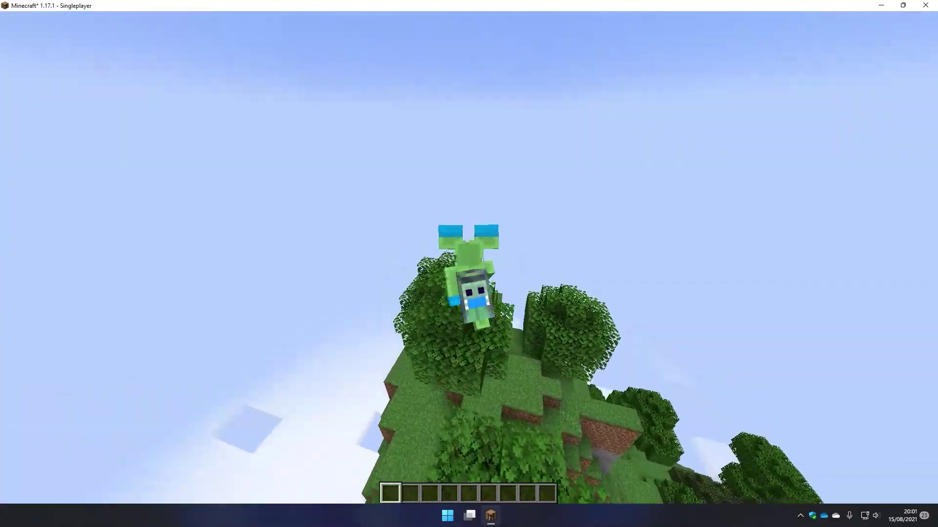
key(w)
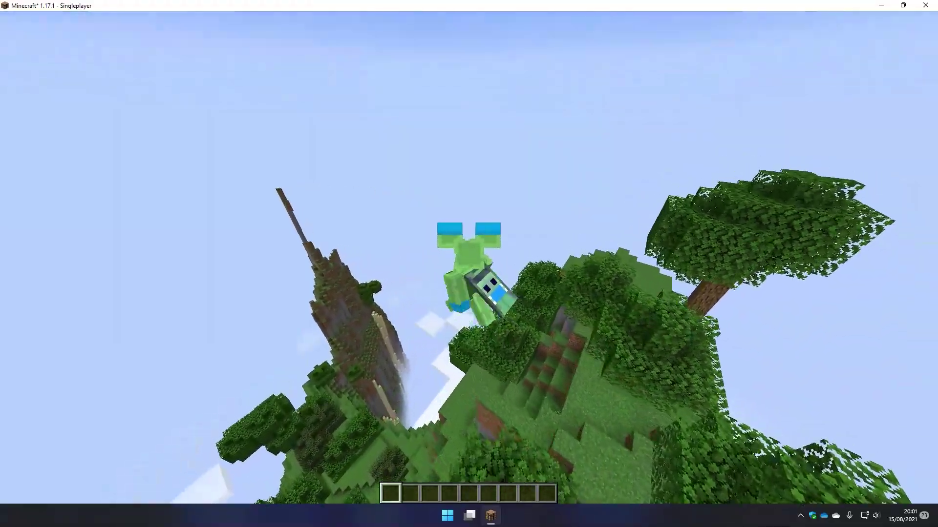
key(w)
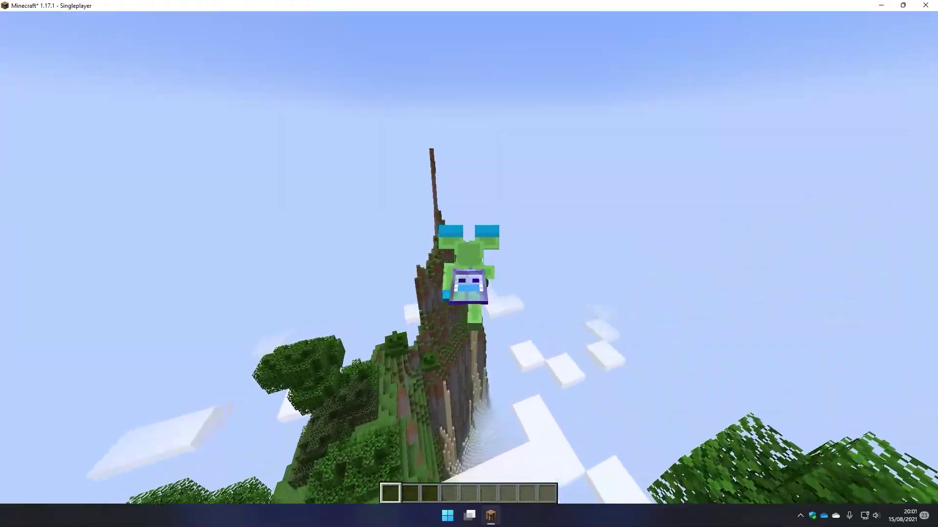
key(w)
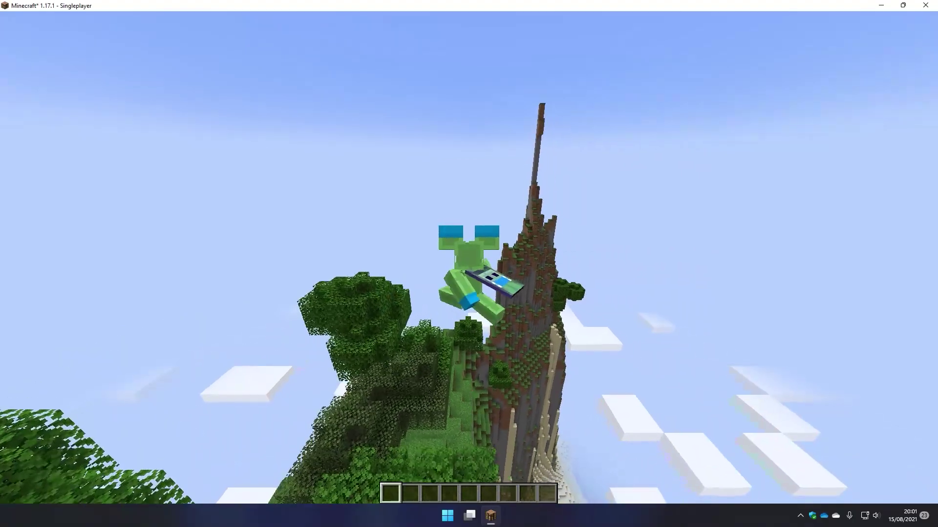
key(w)
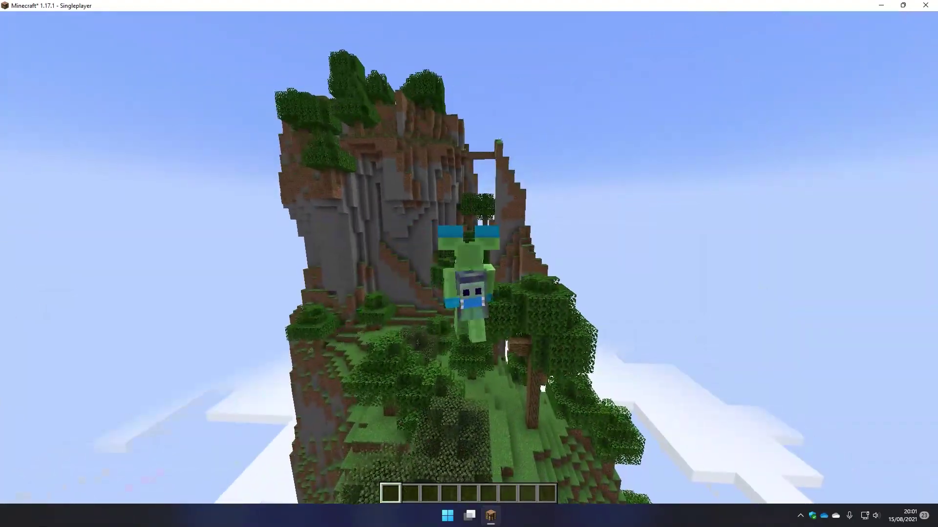
key(w)
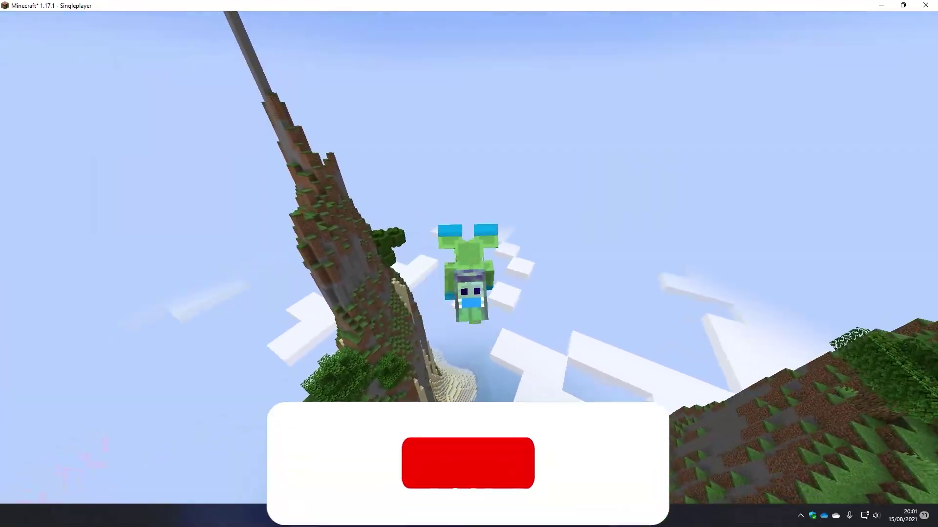
key(w)
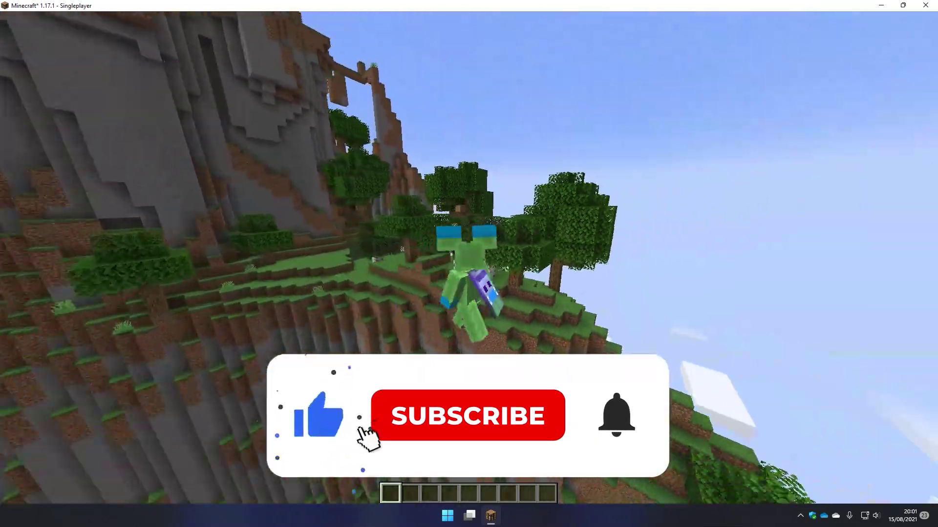
key(w)
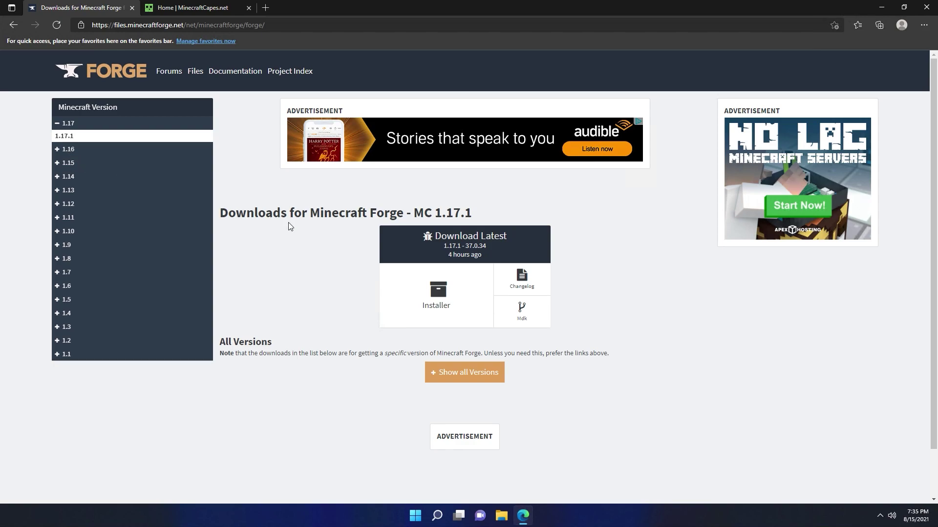
Start the Forge 1.17.1 installer download, skipping the adfoc.us ad page
click(440, 298)
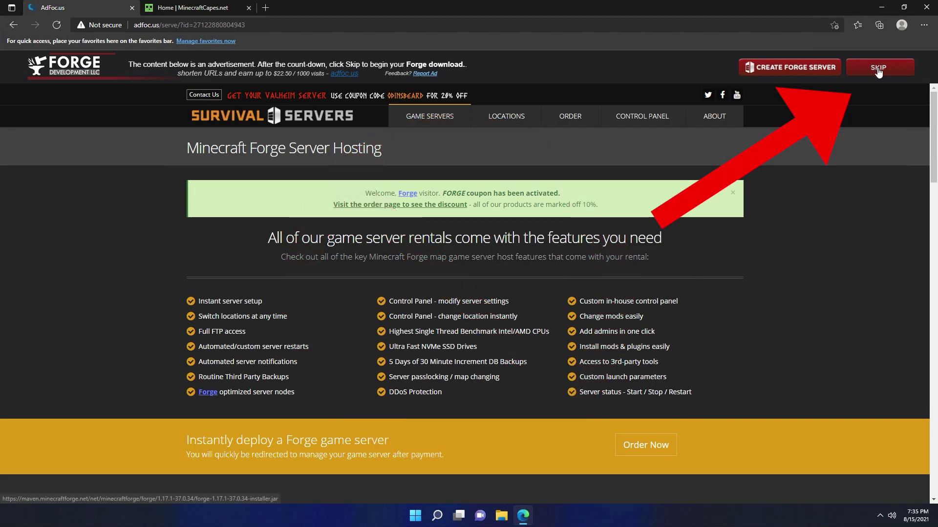
click(877, 72)
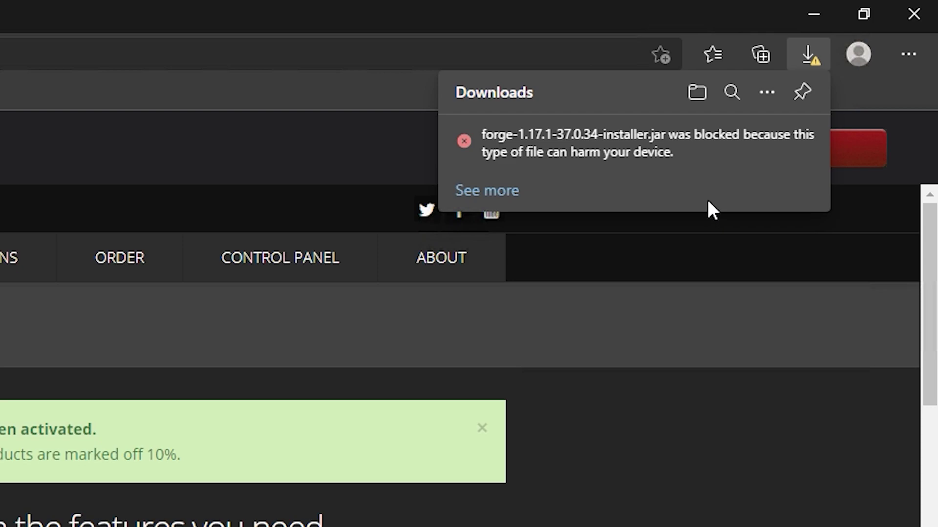
Keep the blocked forge-1.17.1-37.0.34-installer.jar download in Edge's Downloads flyout
mouse_move(751, 159)
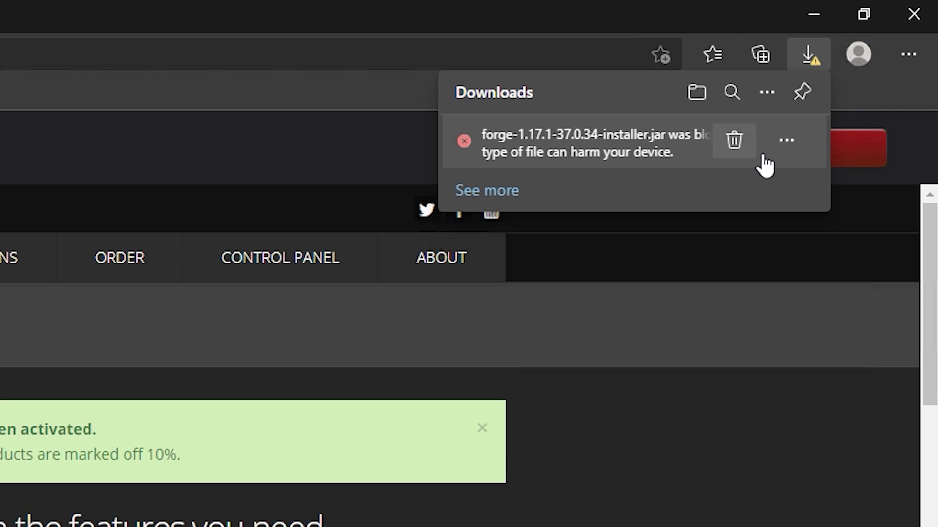
click(804, 147)
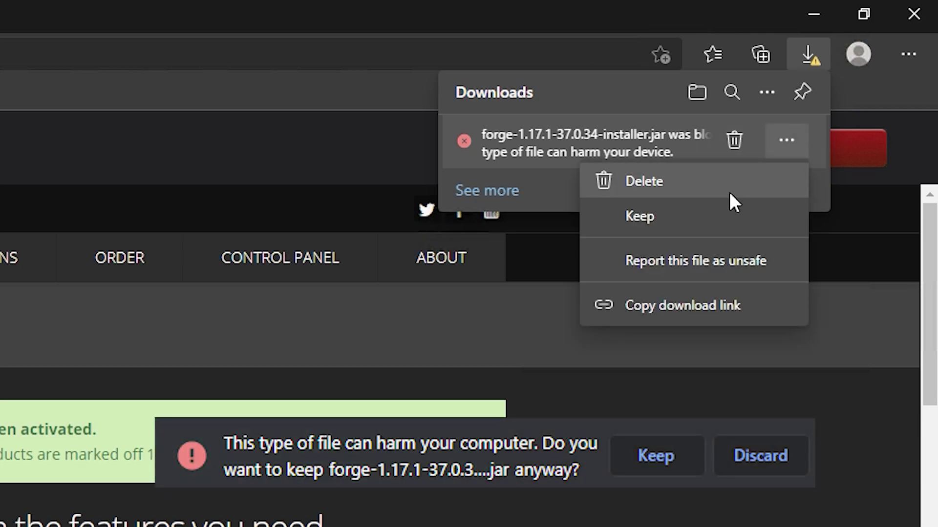
click(722, 221)
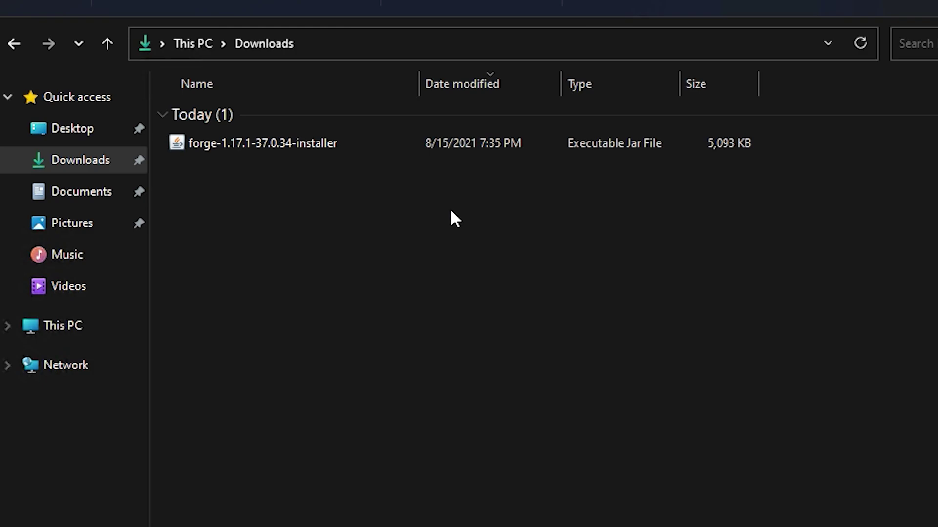
Run the Forge installer from Downloads and install the 1.17.1-forge-37.0.34 client profile
click(248, 148)
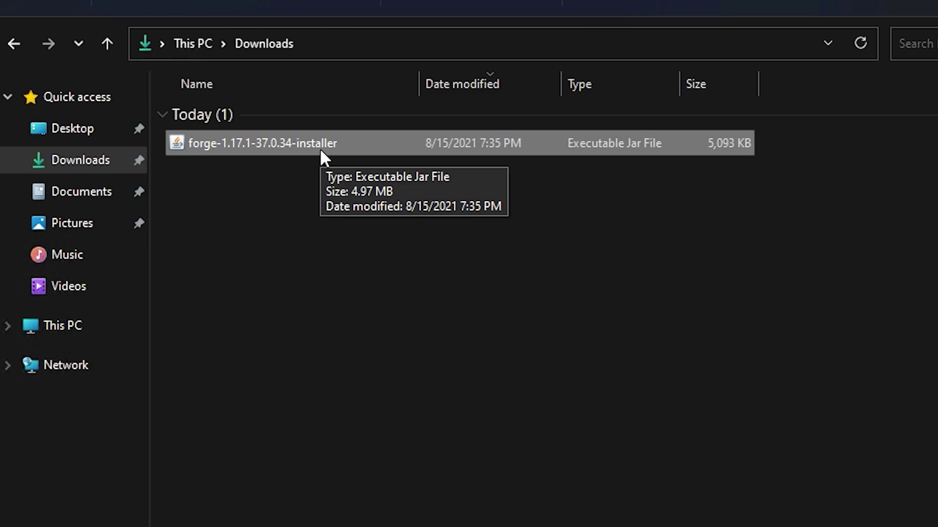
double_click(264, 151)
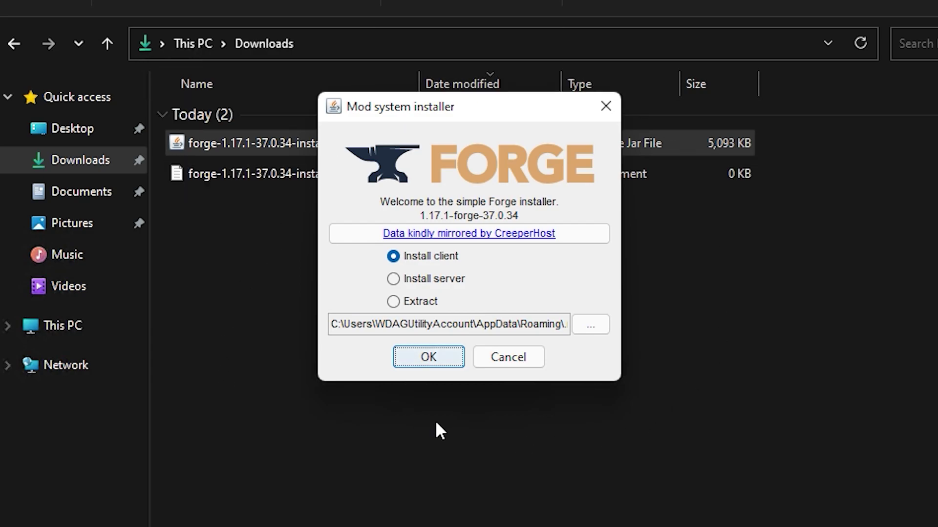
click(425, 358)
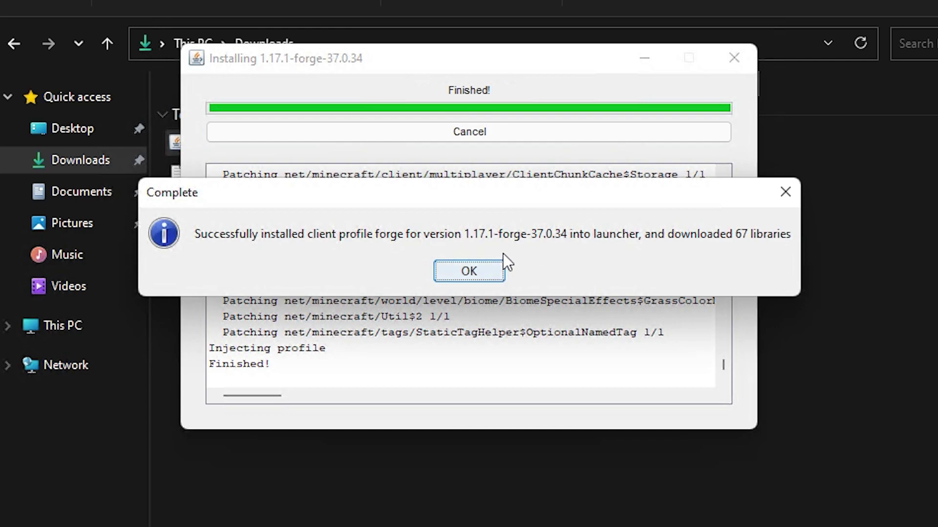
click(482, 274)
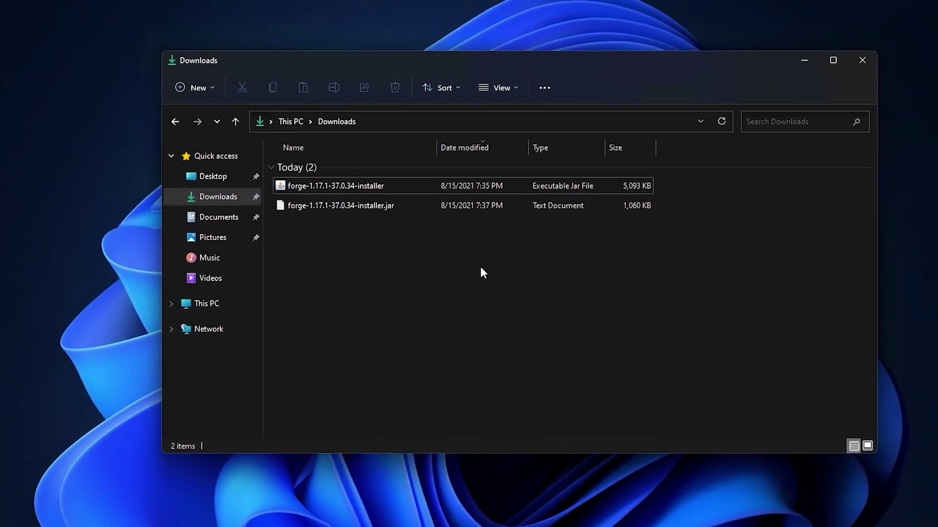
Open Minecraft Launcher and confirm forge 1.17.1 is selected and listed under Installations
double_click(21, 87)
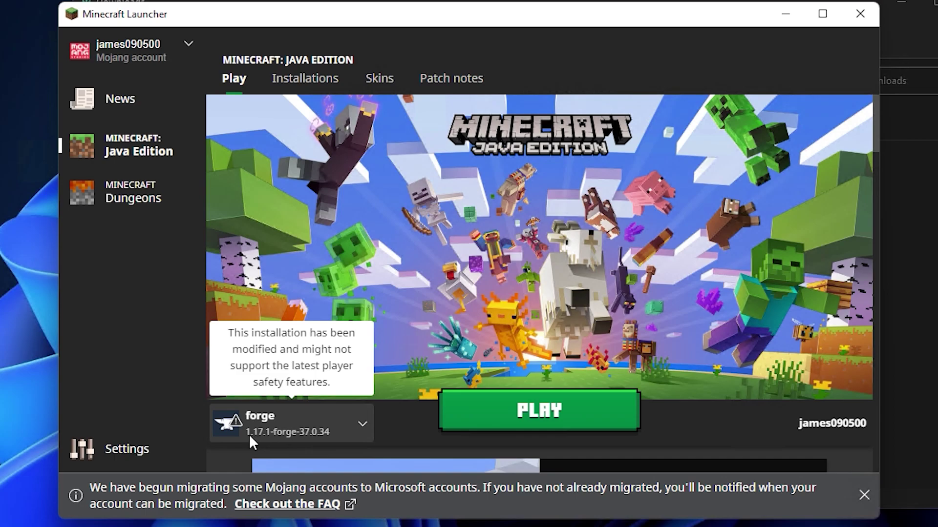
click(274, 431)
click(274, 432)
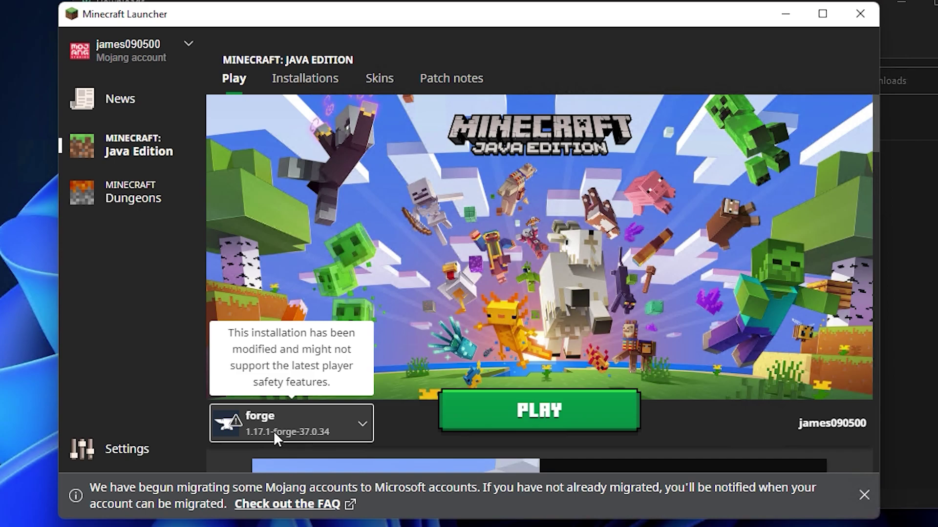
click(306, 81)
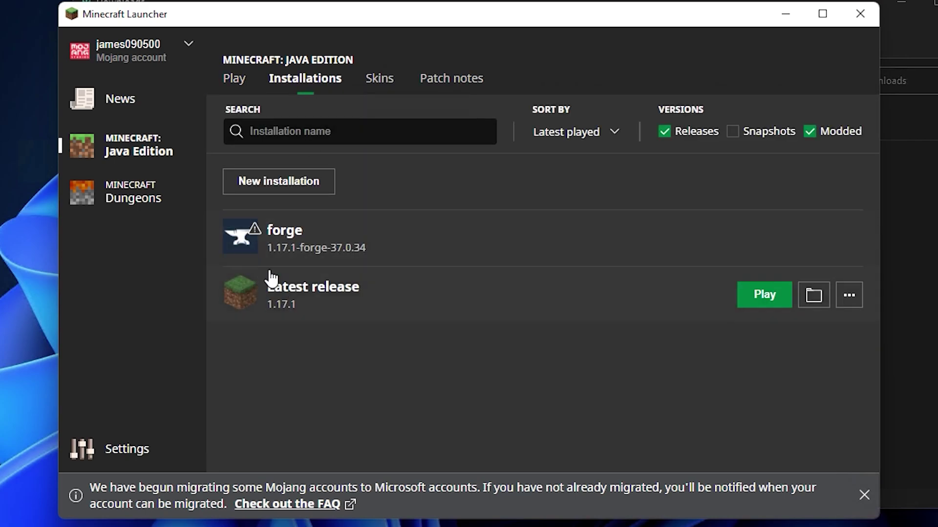
click(239, 81)
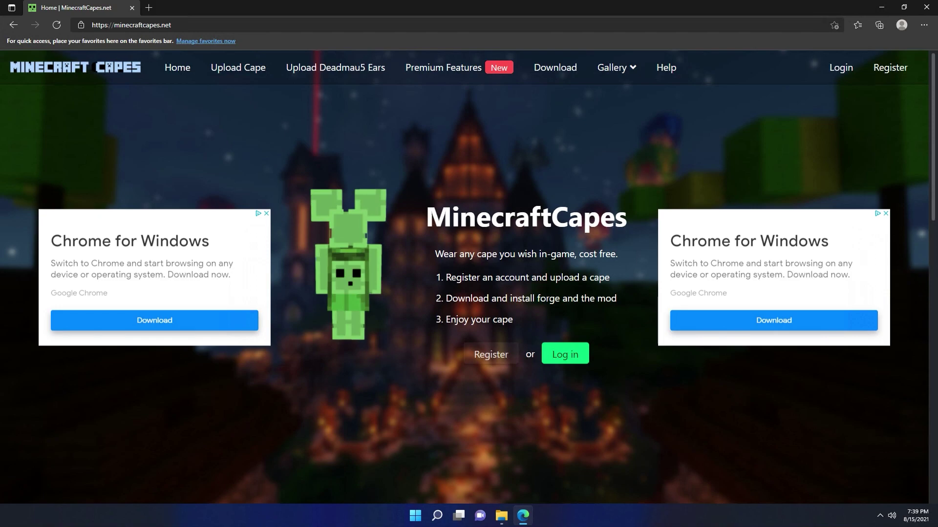
Download the MinecraftCapes Forge 1.17.1 mod JAR and keep it despite Edge's block
click(537, 72)
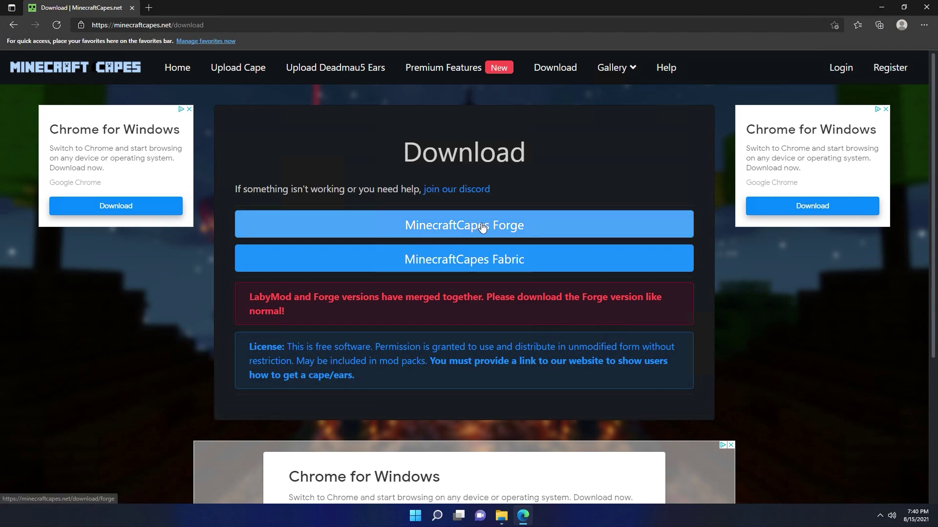
click(505, 230)
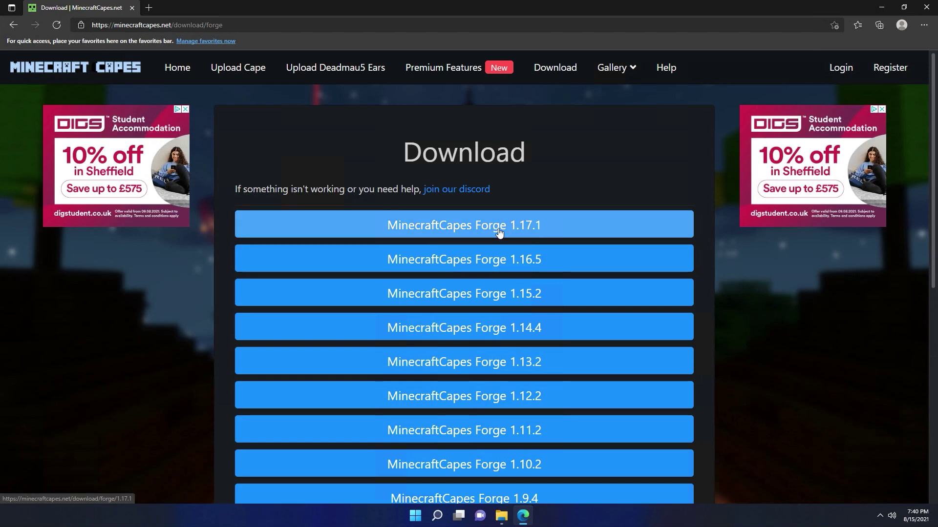
click(551, 236)
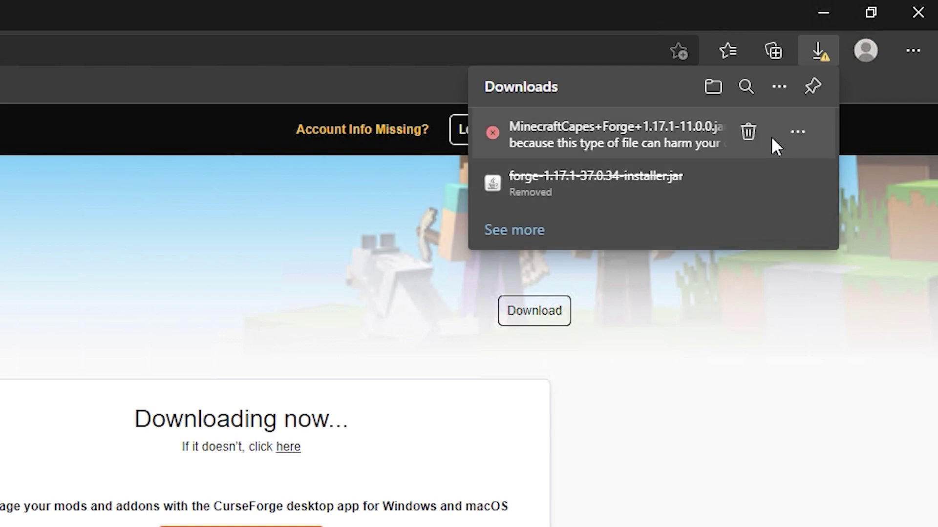
click(798, 133)
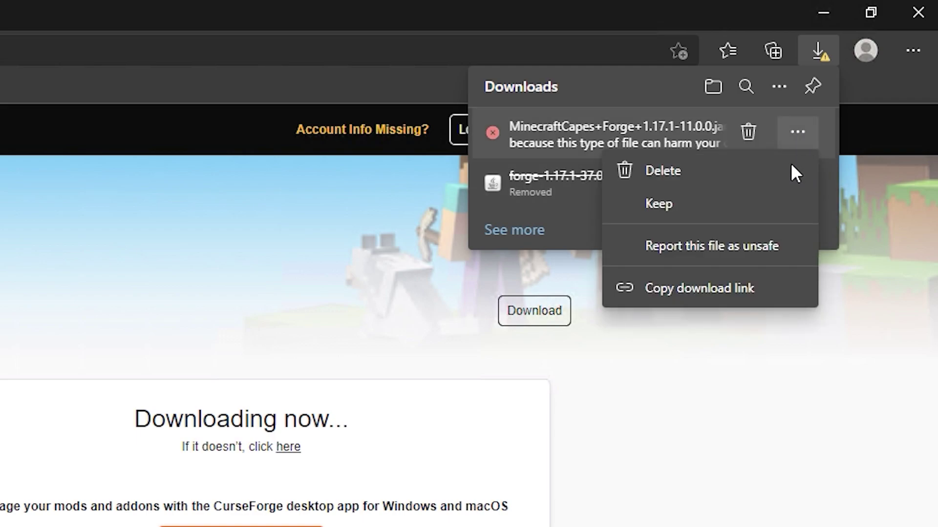
click(766, 202)
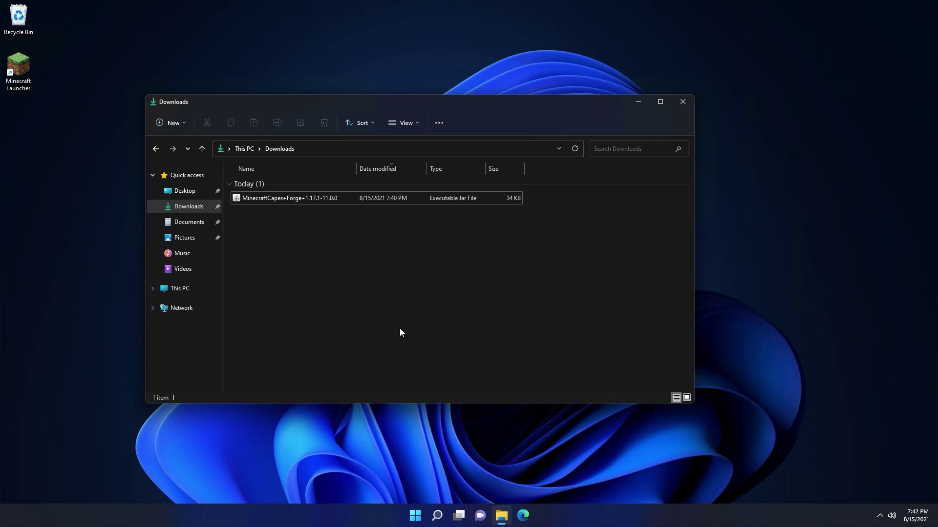
Bring up the Run dialog with Win+R and enter %appdata%
key(super+r)
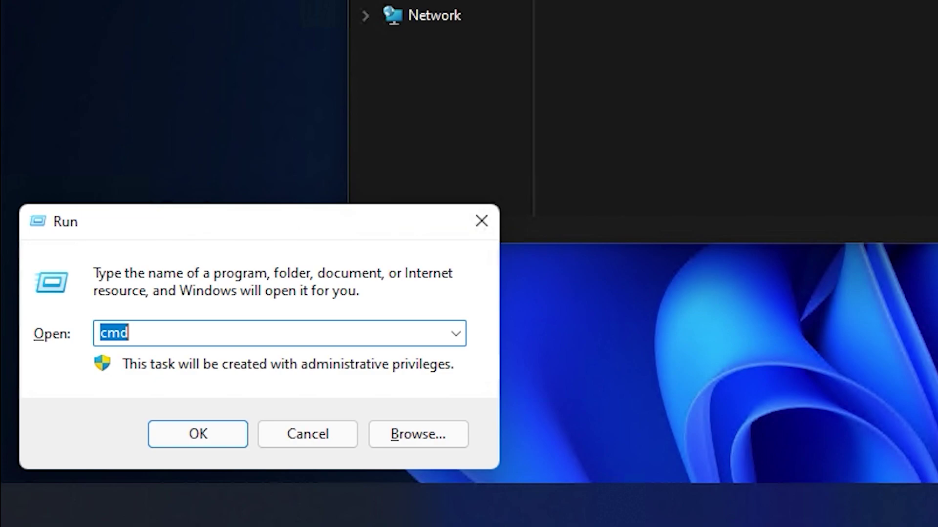
text(%appdata%)
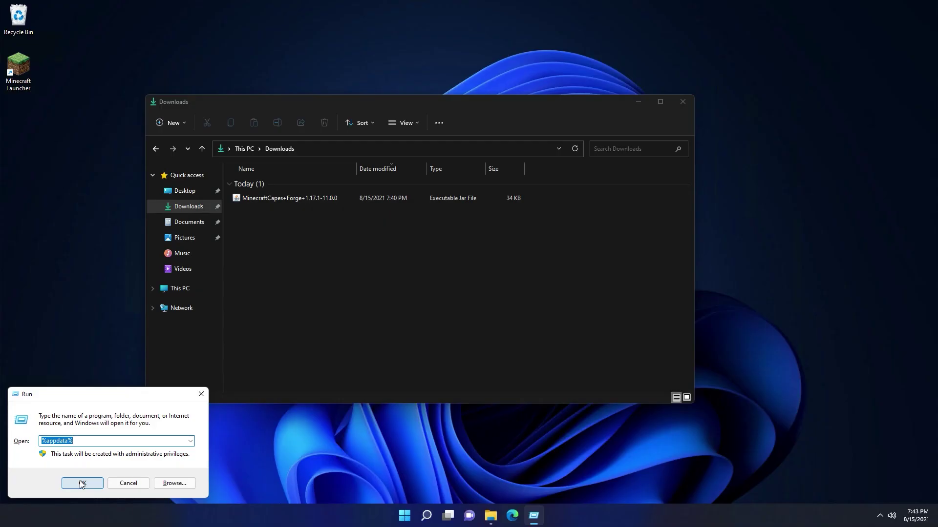
Open .minecraft in AppData Roaming and create a new folder named mods in it
click(197, 434)
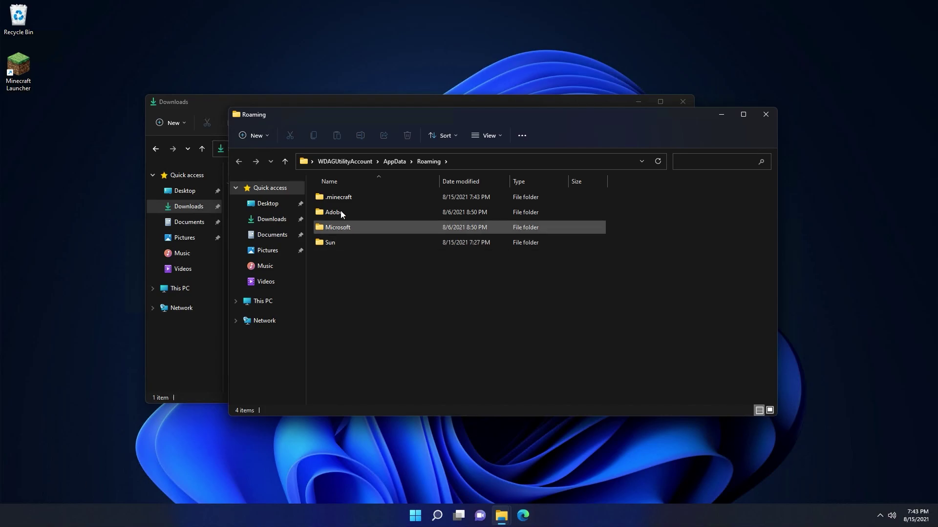
double_click(331, 197)
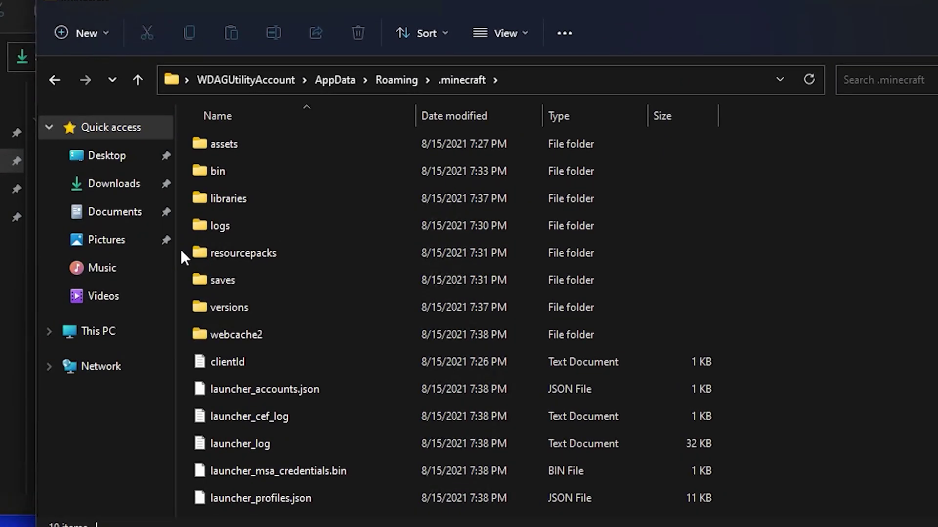
right_click(182, 253)
mouse_move(371, 398)
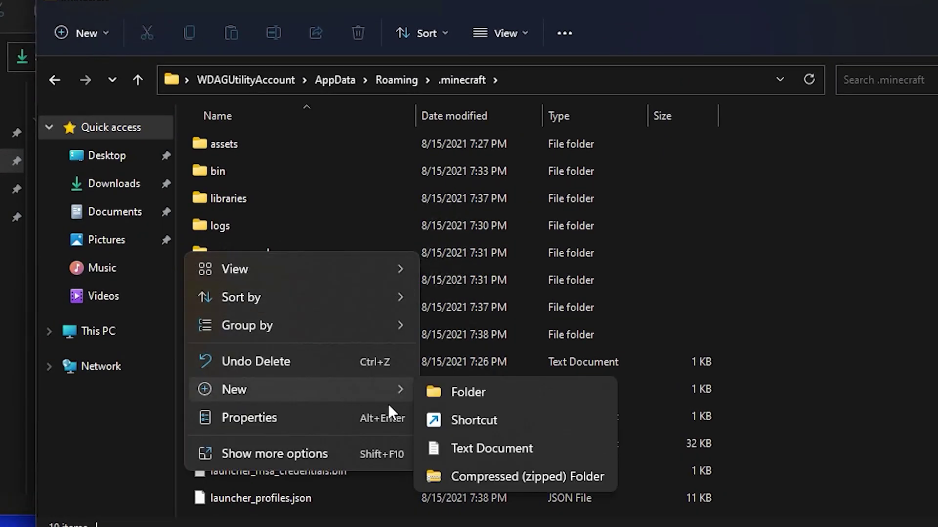
click(432, 392)
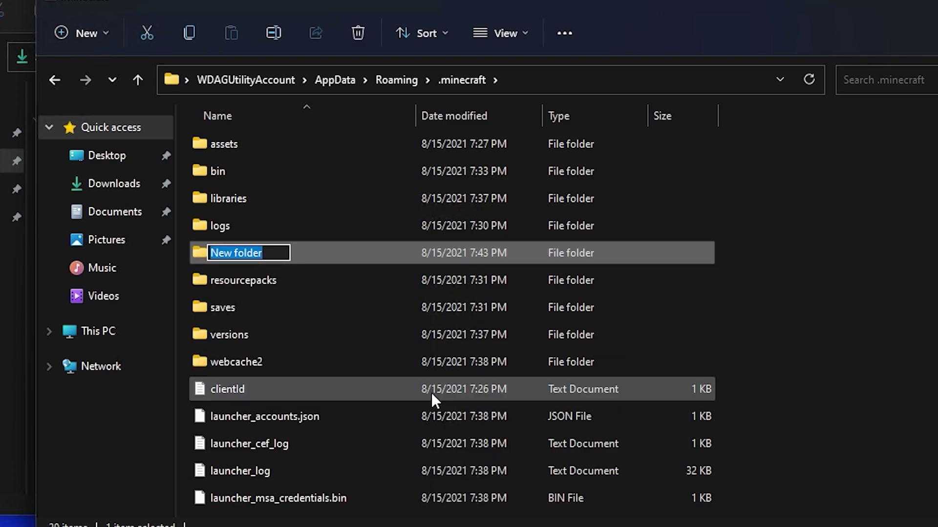
text(mods)
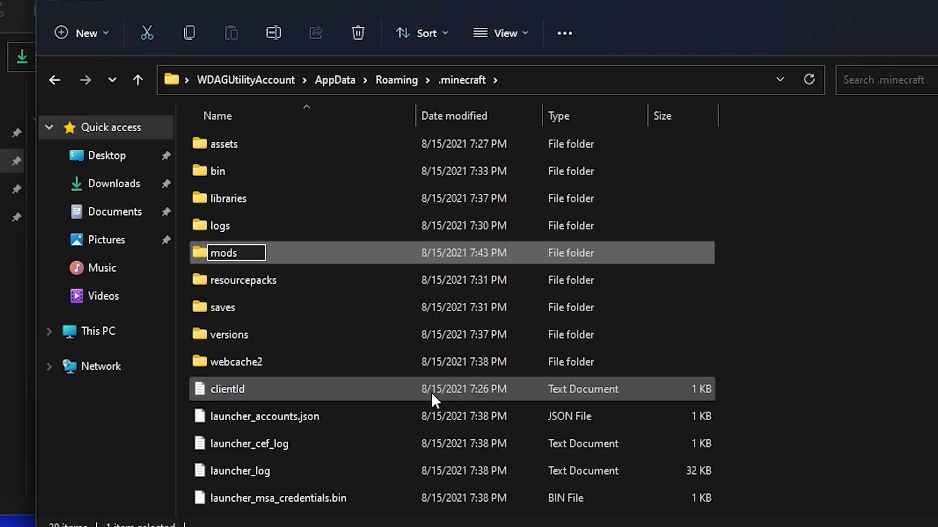
key(Return)
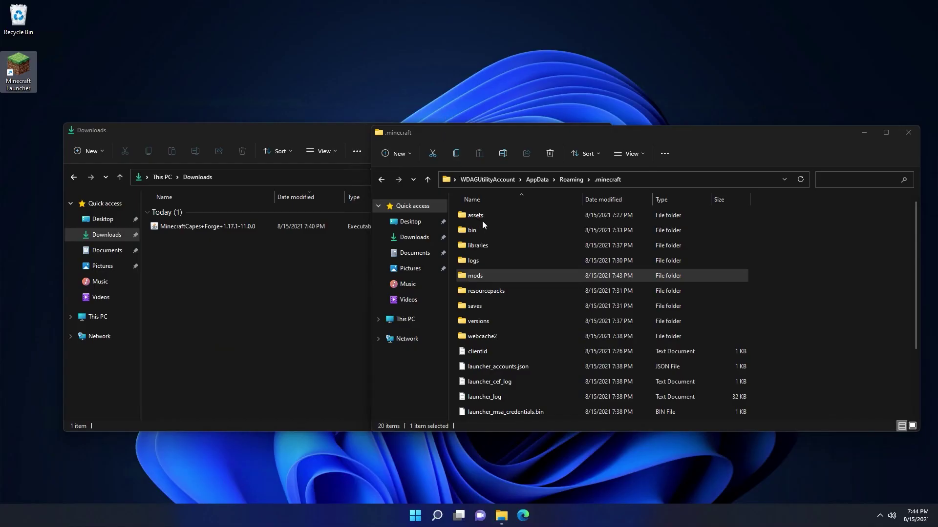
Move the MinecraftCapes+Forge-1.17.1-11.0.0 JAR from Downloads into the mods folder
double_click(479, 278)
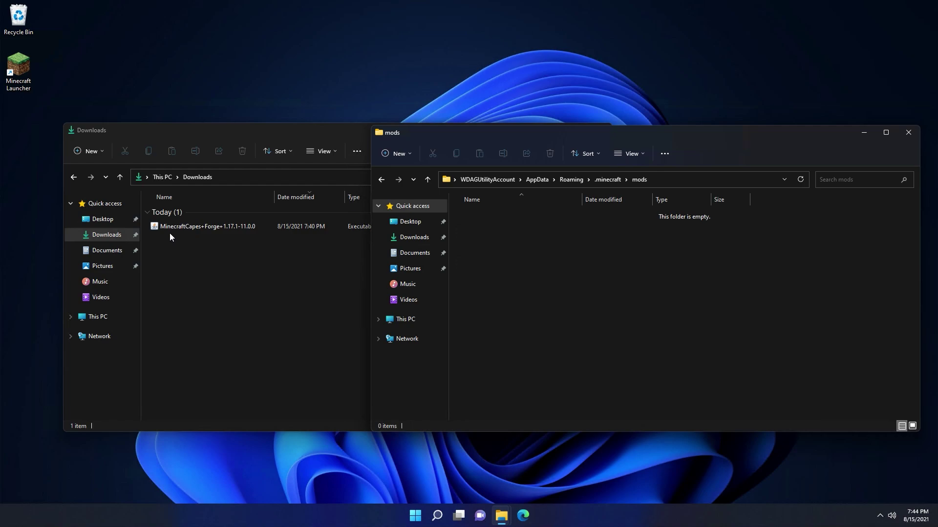
drag(169, 232, 683, 288)
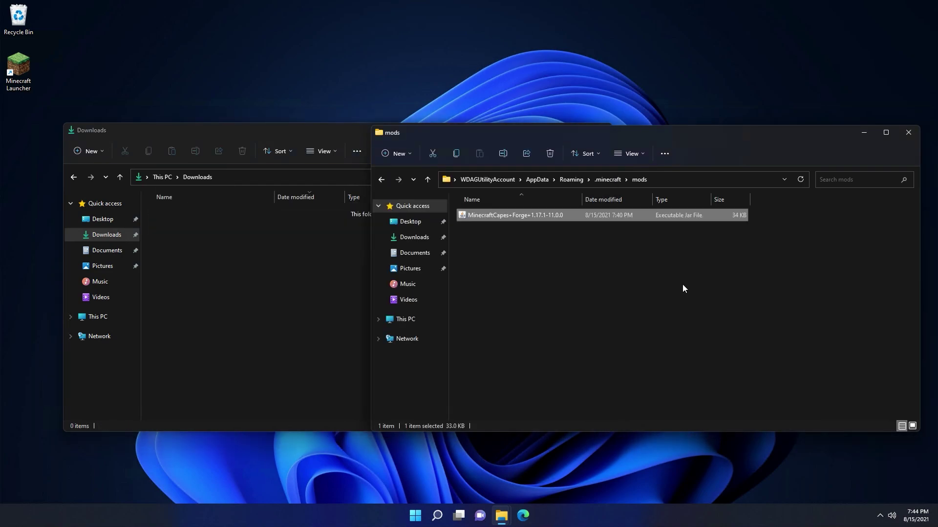
click(682, 286)
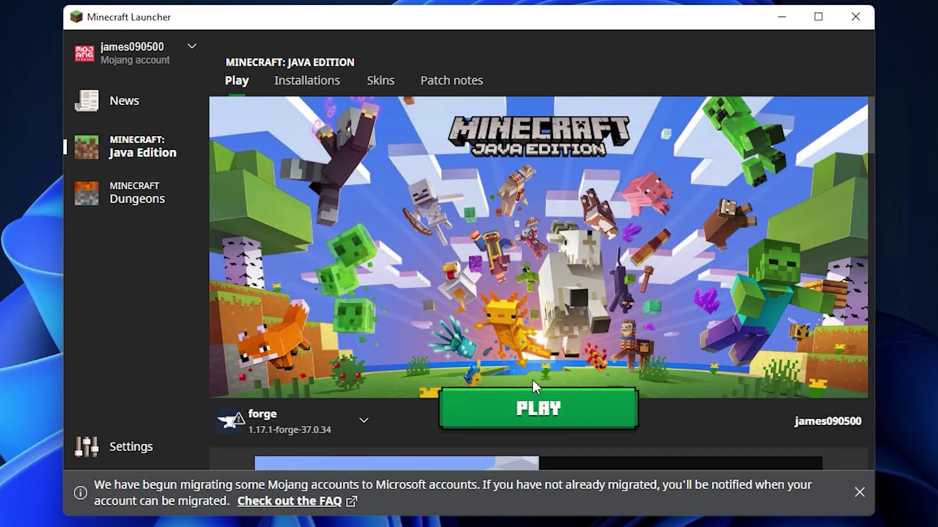
Launch forge 1.17.1, ticking 'I understand the risks' and confirming Play in the warning
click(555, 416)
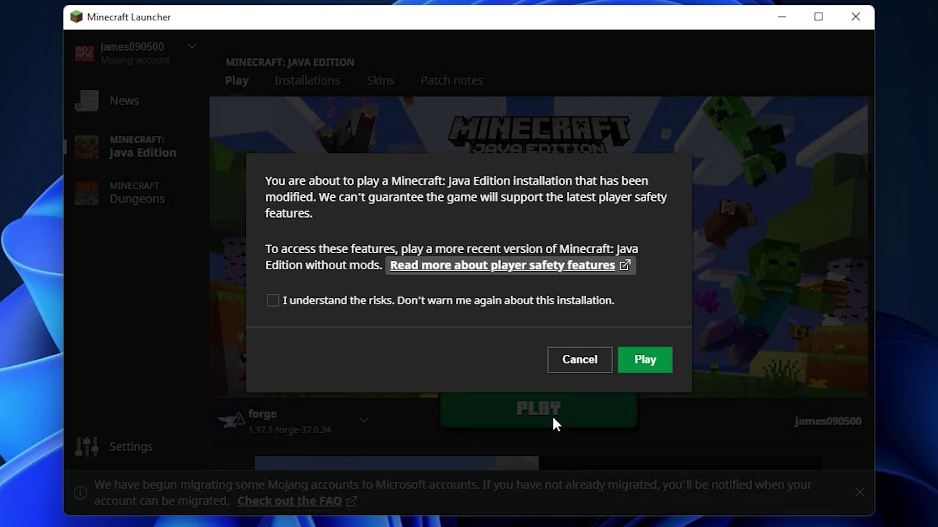
click(273, 300)
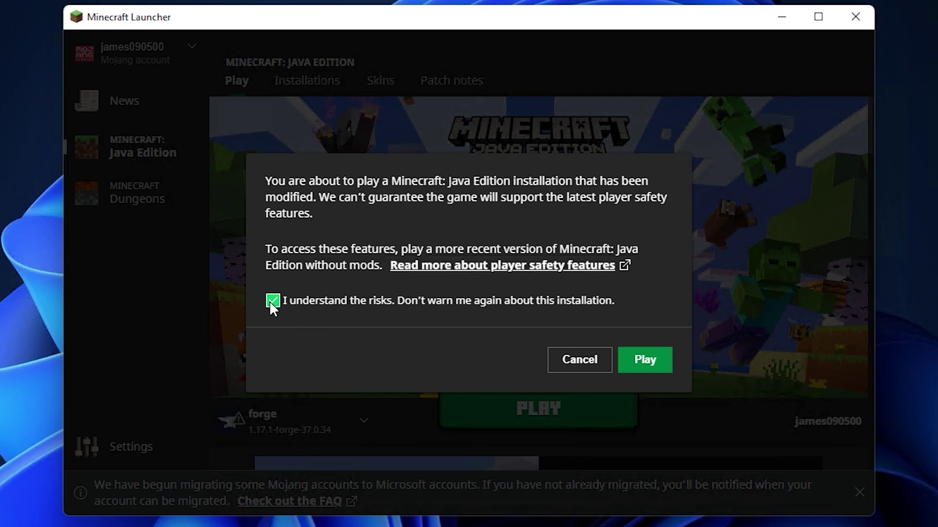
click(647, 360)
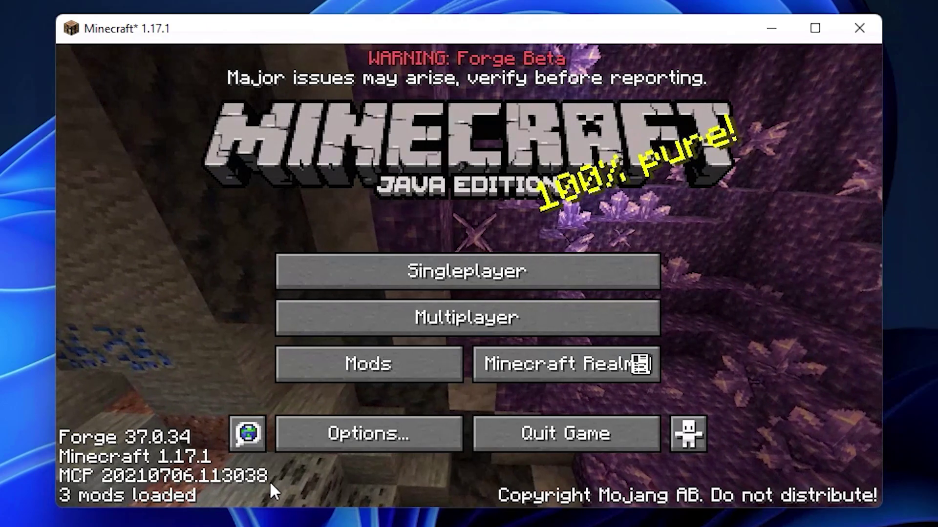
In Minecraft's mod list, confirm MinecraftCapes Mod 11.0.0 is loaded
click(326, 366)
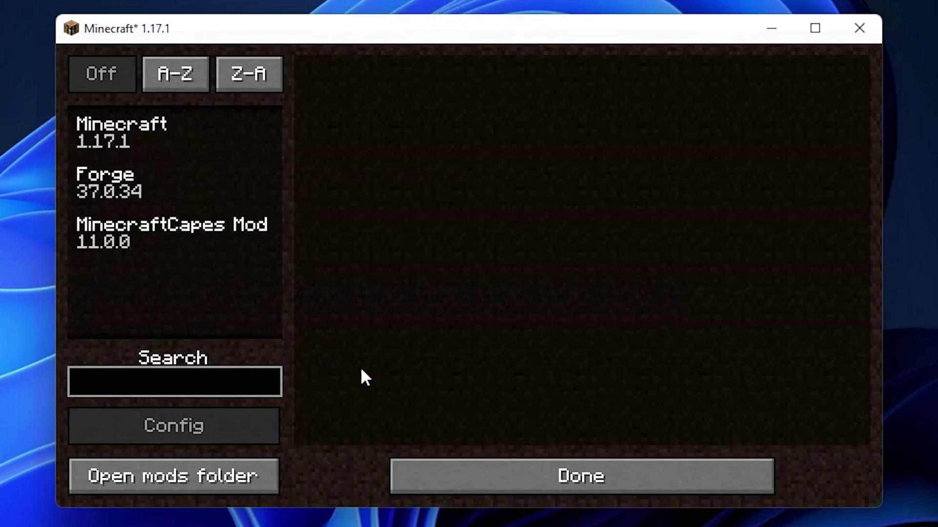
click(213, 247)
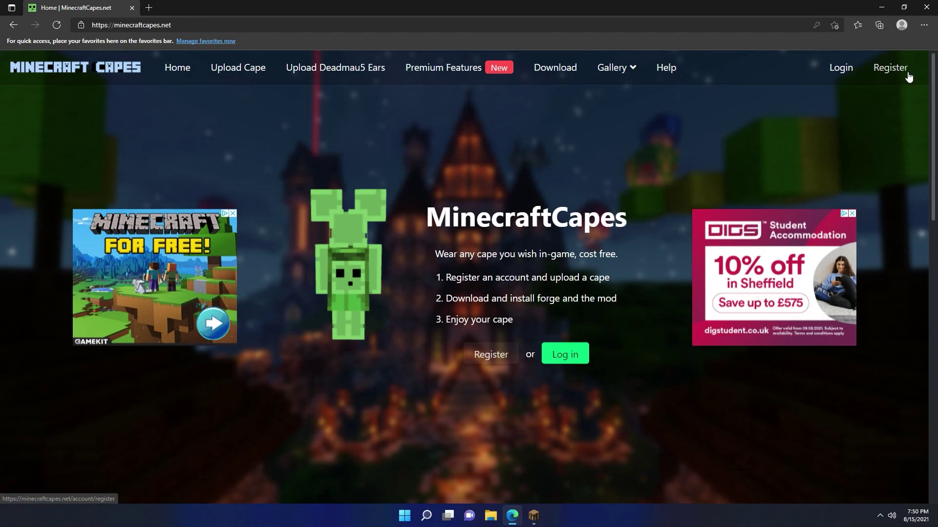
On the MinecraftCapes.net Register page, copy the server address auth.minecraftcapes.net
click(907, 75)
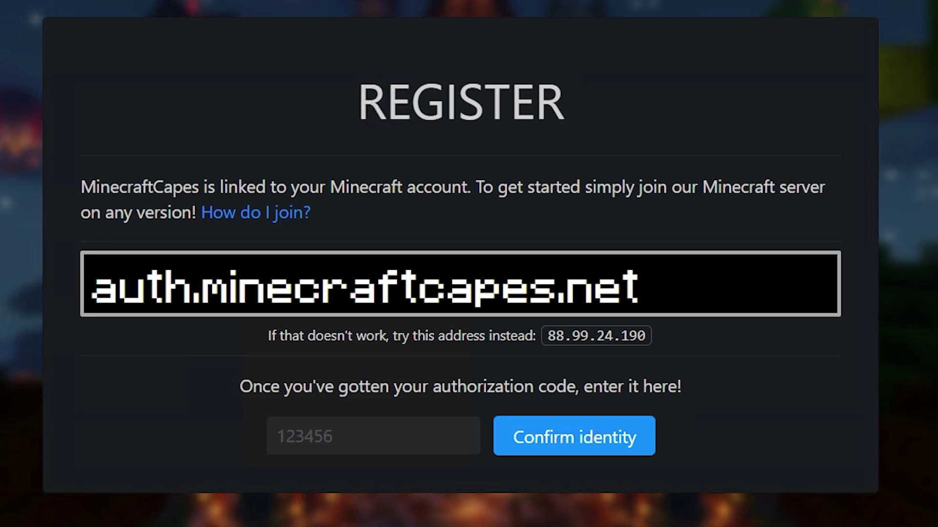
drag(641, 288, 92, 289)
key(ctrl+c)
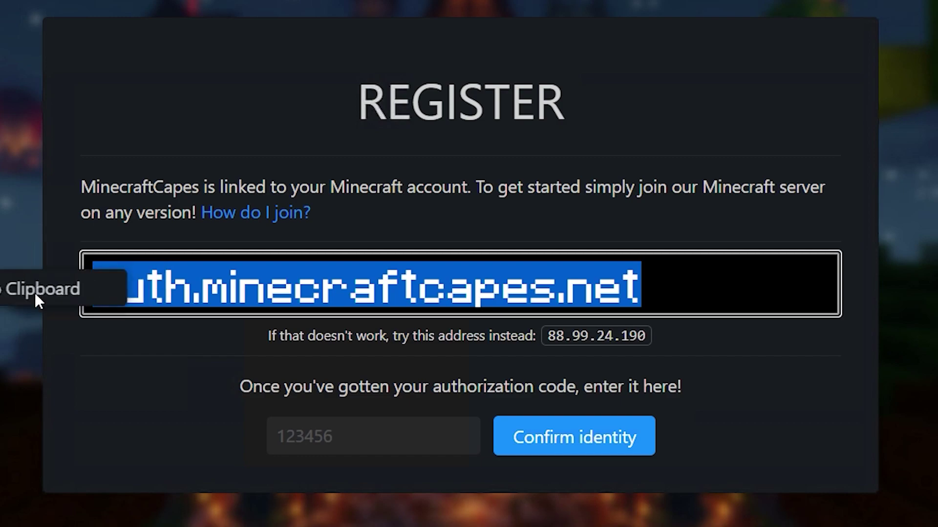
click(60, 394)
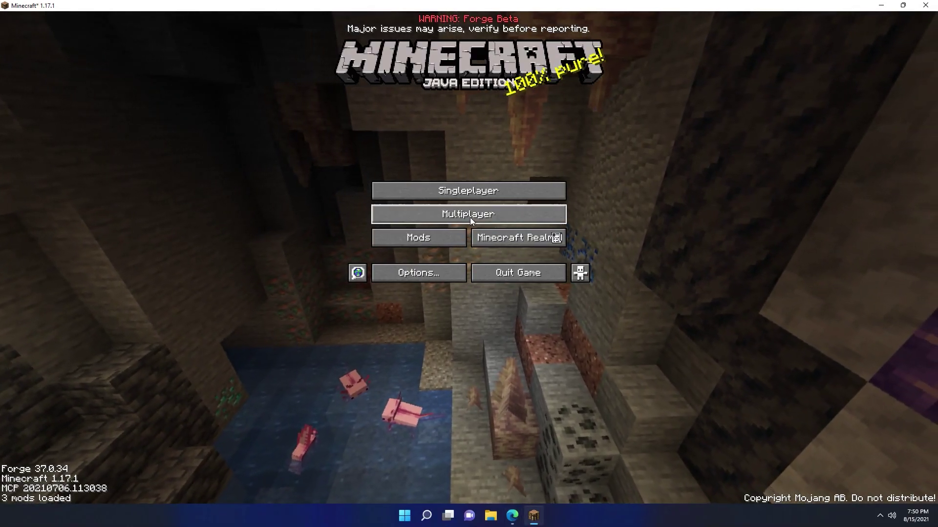
Direct-connect to auth.minecraftcapes.net from Multiplayer to receive an authorization code
click(470, 218)
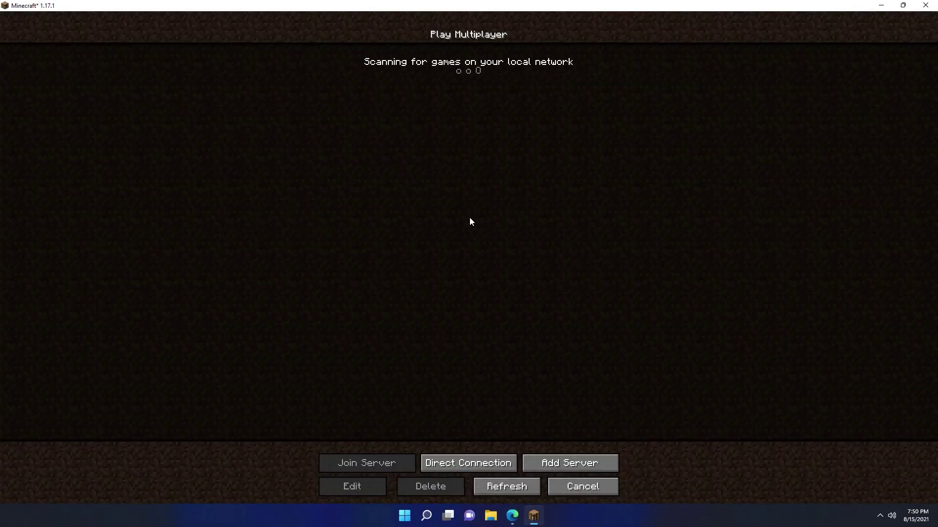
click(473, 462)
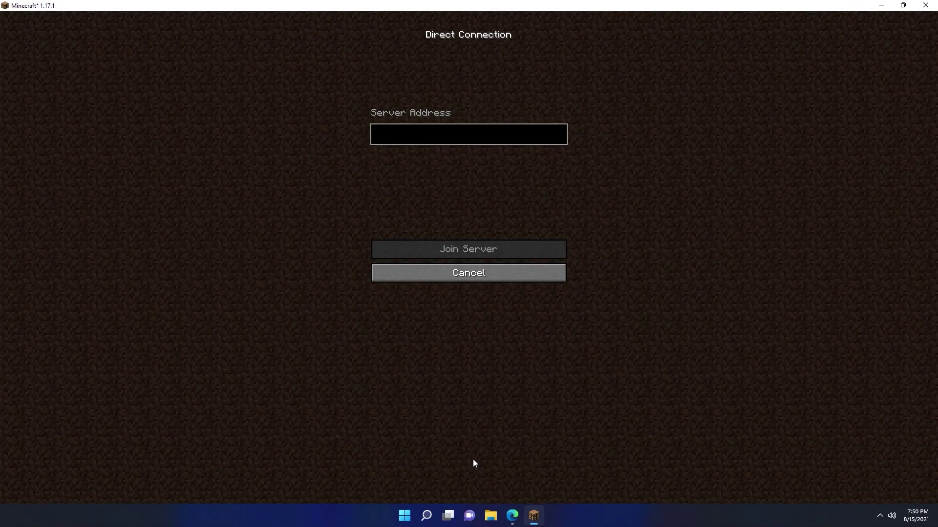
click(405, 135)
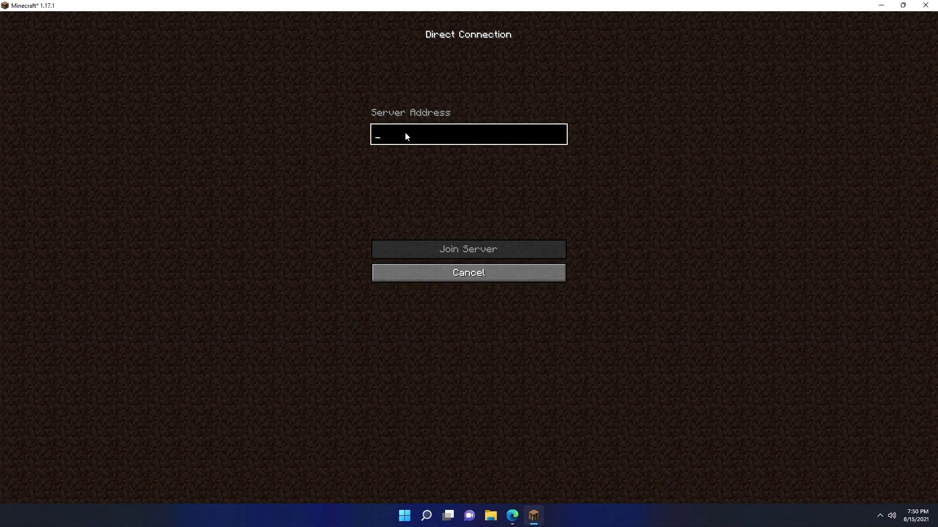
key(ctrl+v)
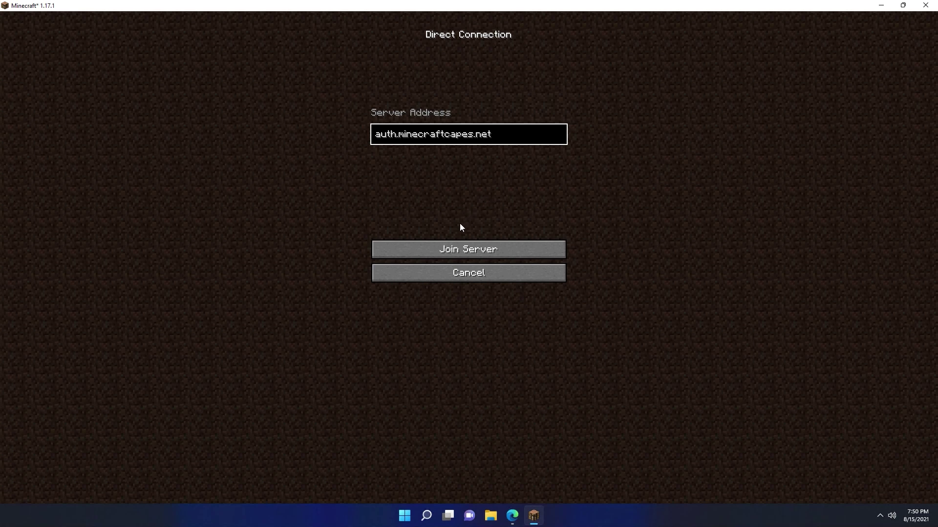
click(448, 249)
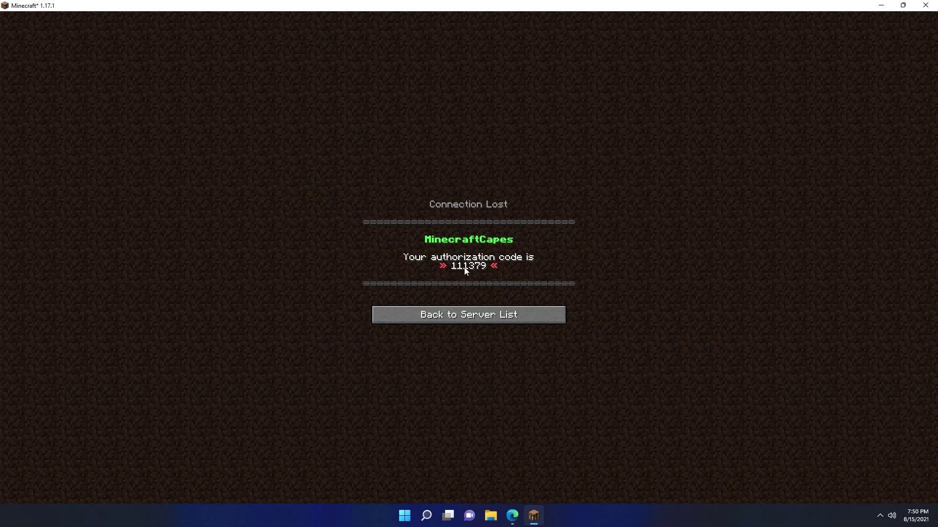
Enter the received authorization code on the Register page and confirm identity
click(512, 515)
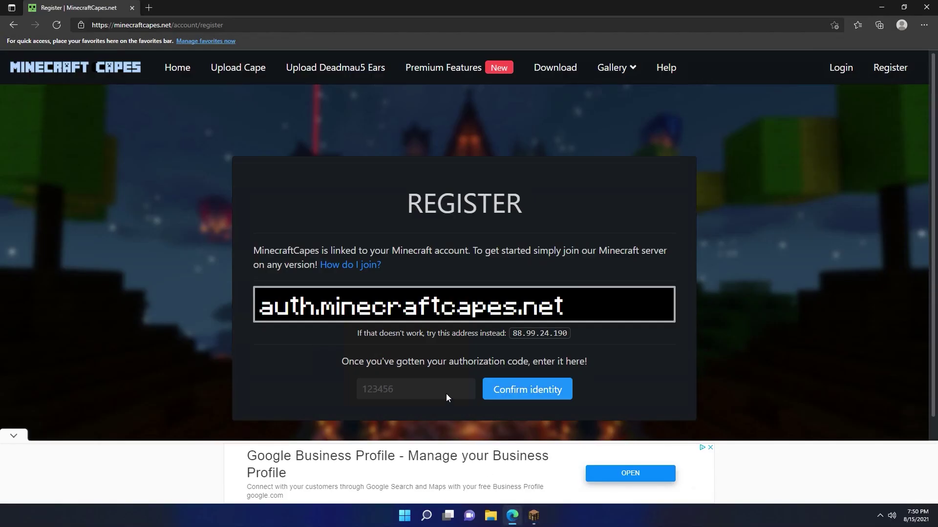
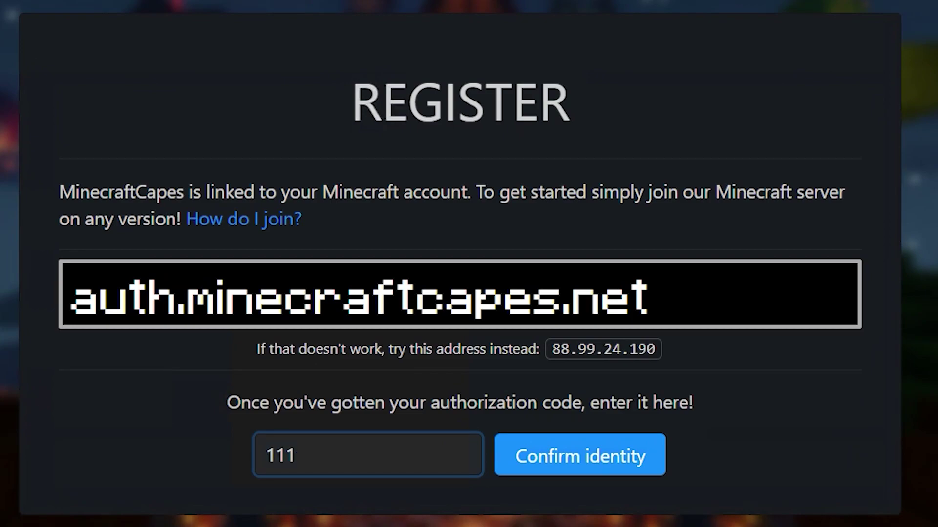
click(541, 461)
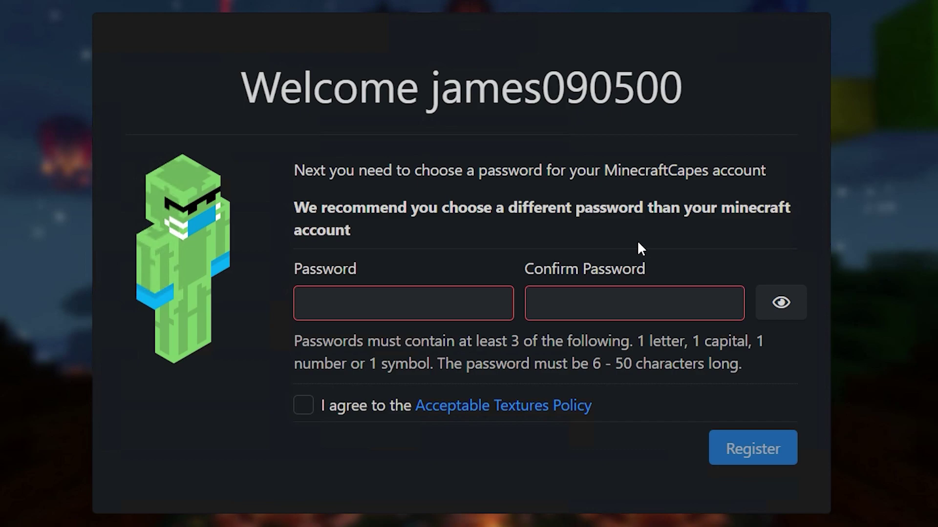
Enter and confirm the account password, accept the Acceptable Textures Policy, and register
click(304, 303)
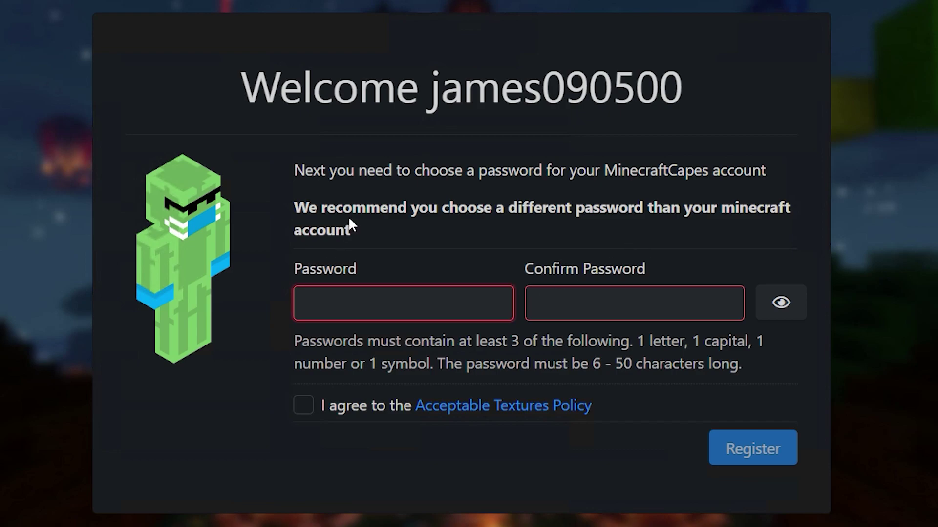
text(•••••••••••)
key(Tab)
text(••••••)
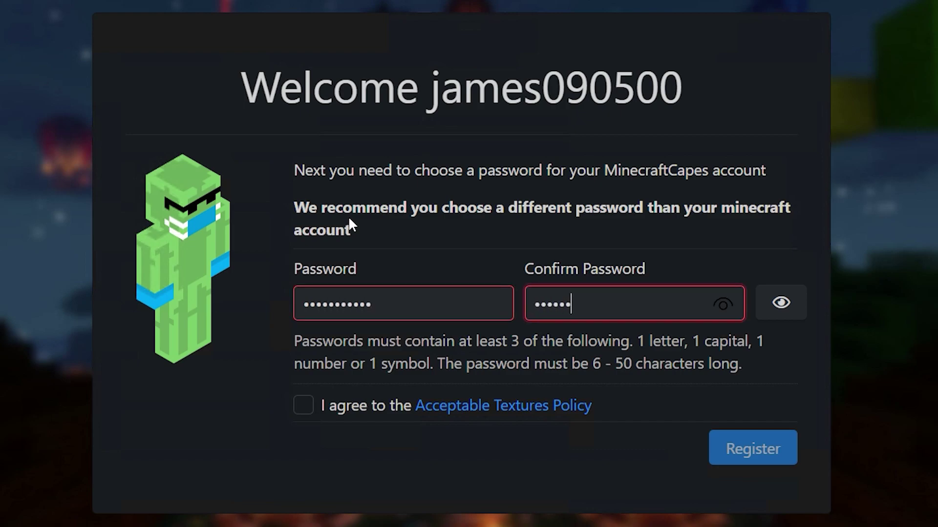
text(•••••)
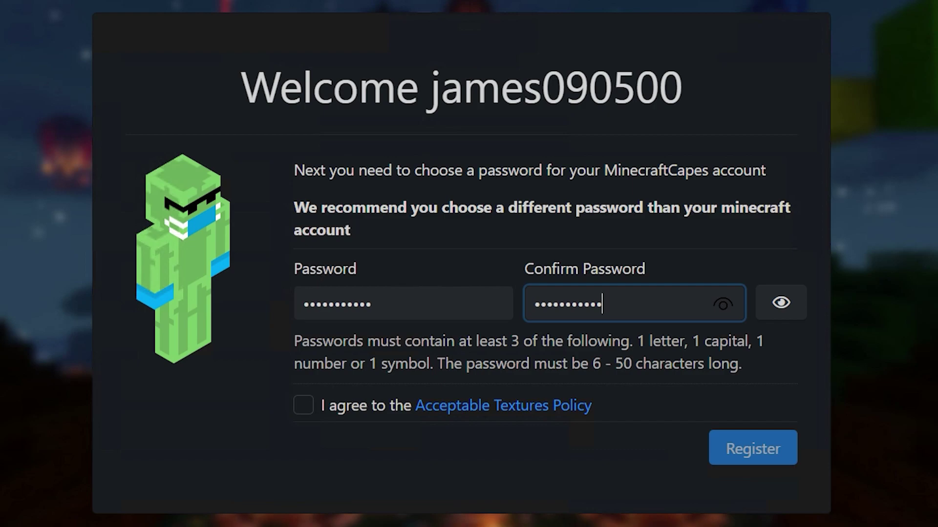
click(313, 413)
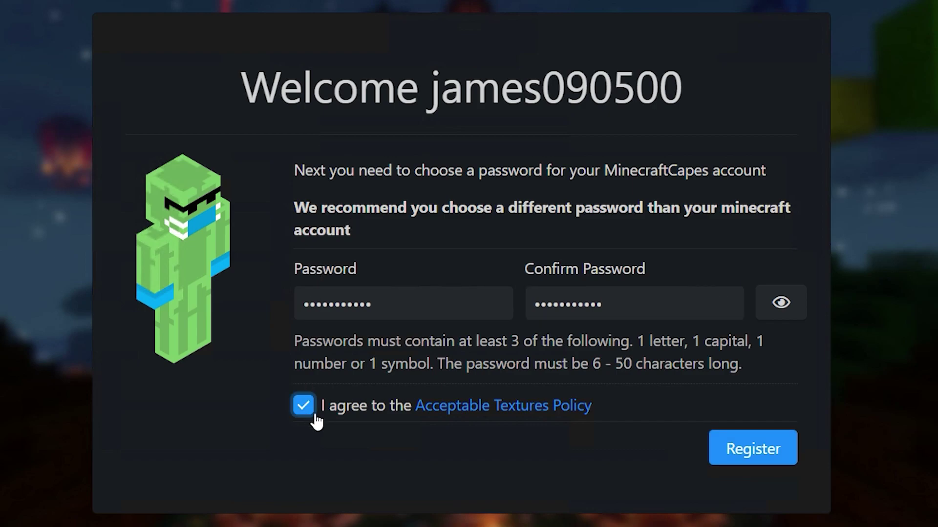
click(735, 460)
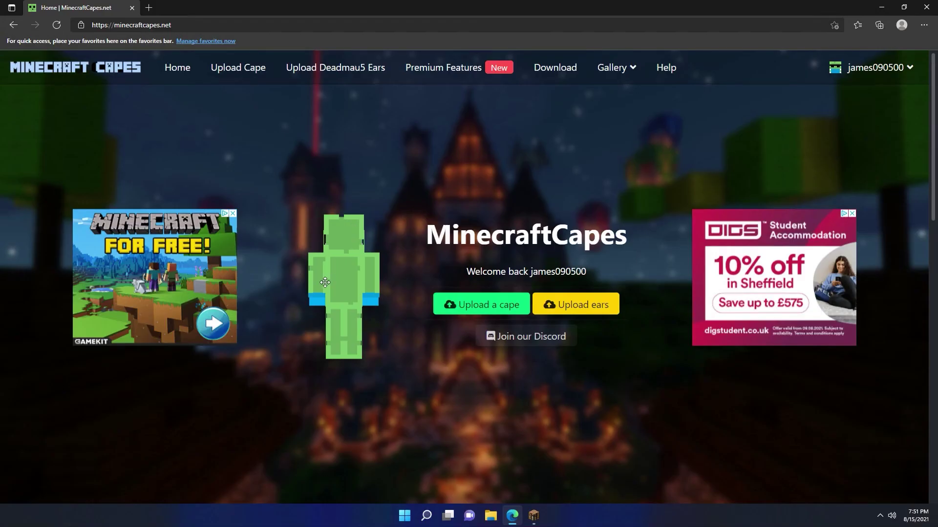
Download the MINECON 2011 cape as 2011.png from the MINECON Capes gallery
drag(341, 287, 320, 287)
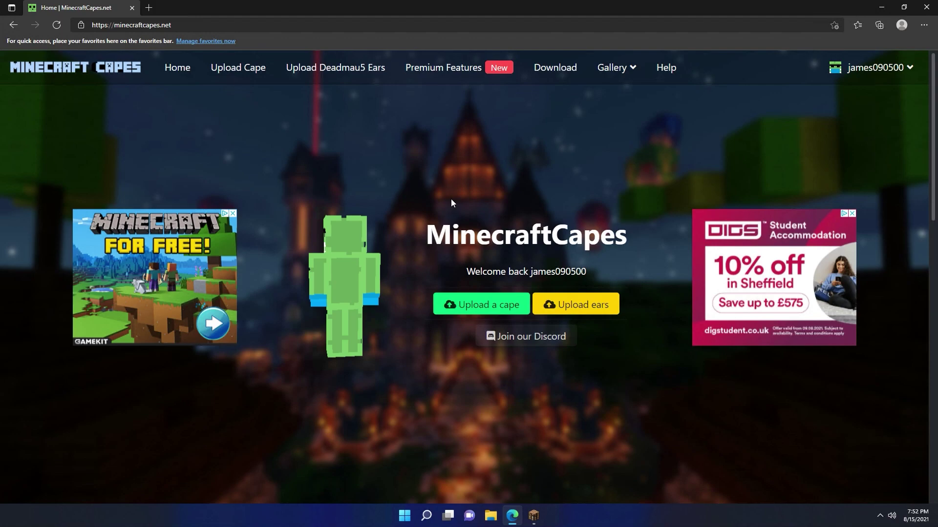
click(615, 72)
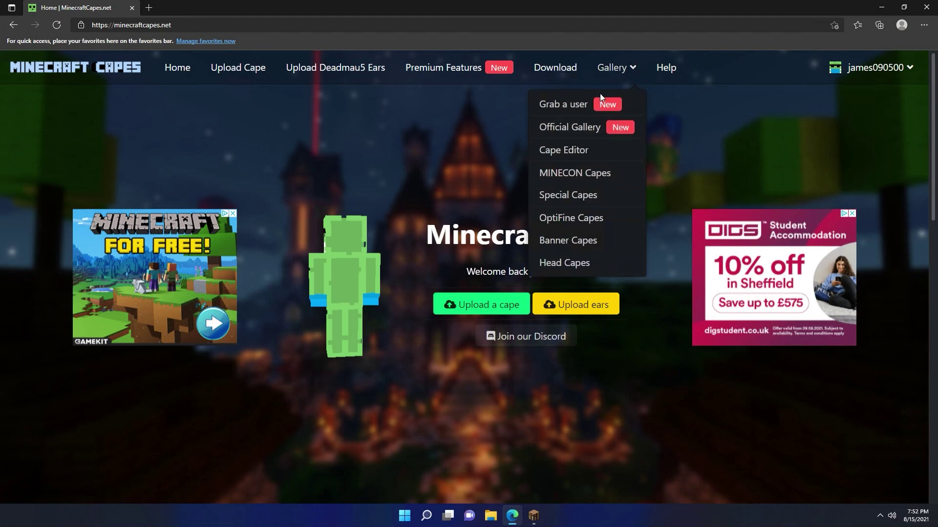
click(581, 173)
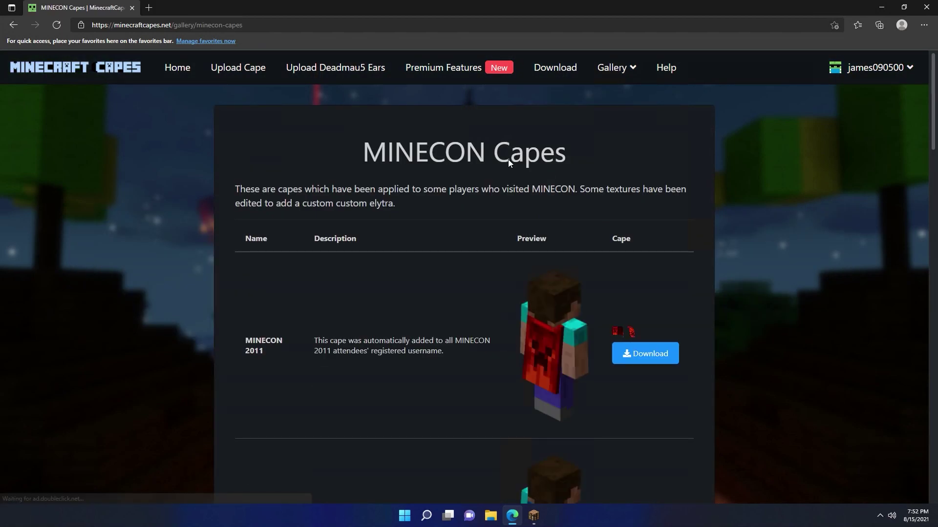
scroll(506, 158, down, 1)
scroll(500, 164, down, 1)
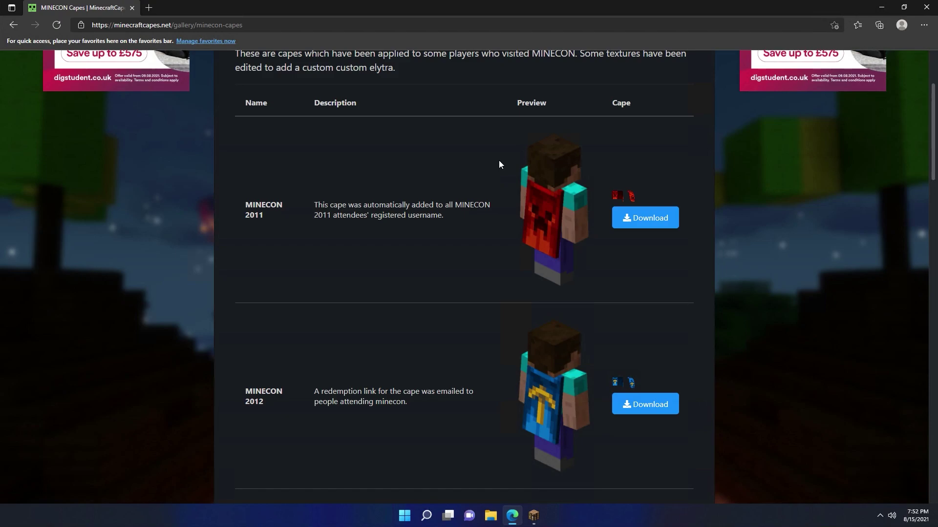
click(633, 220)
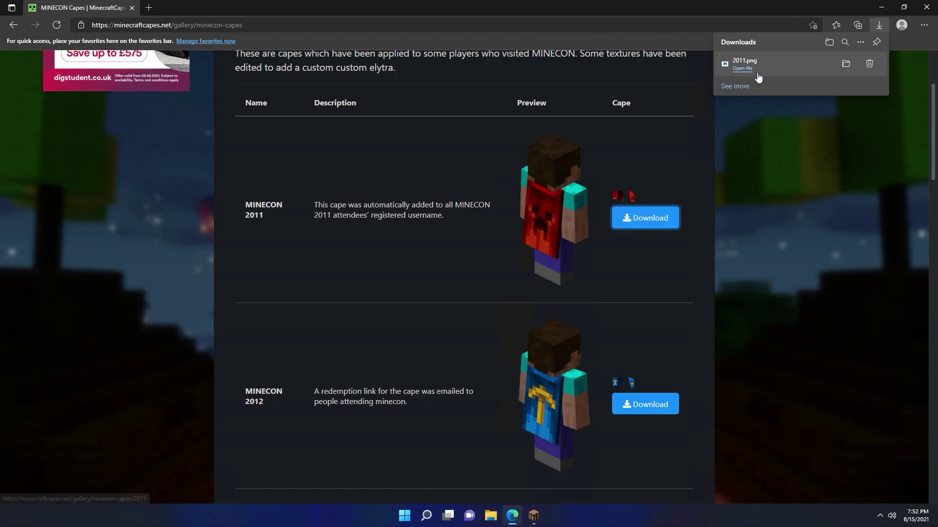
scroll(658, 151, up, 2)
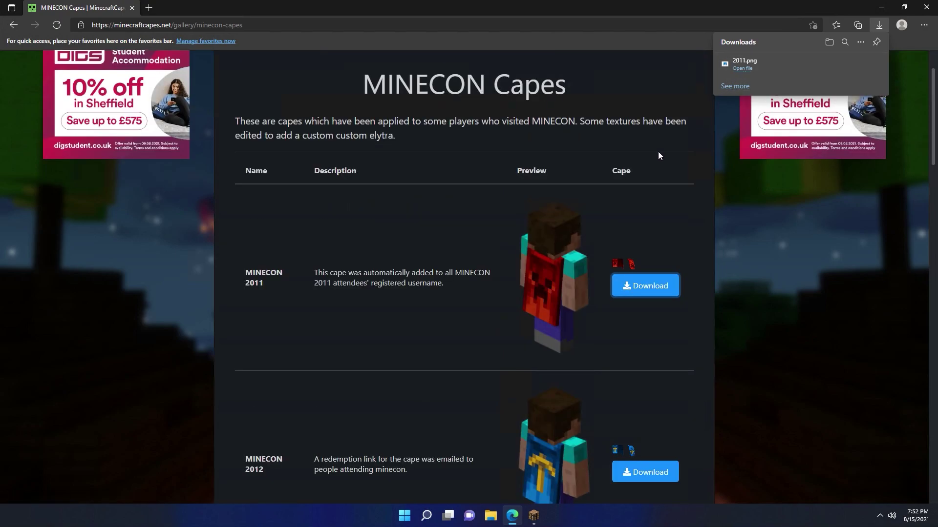
scroll(658, 155, up, 2)
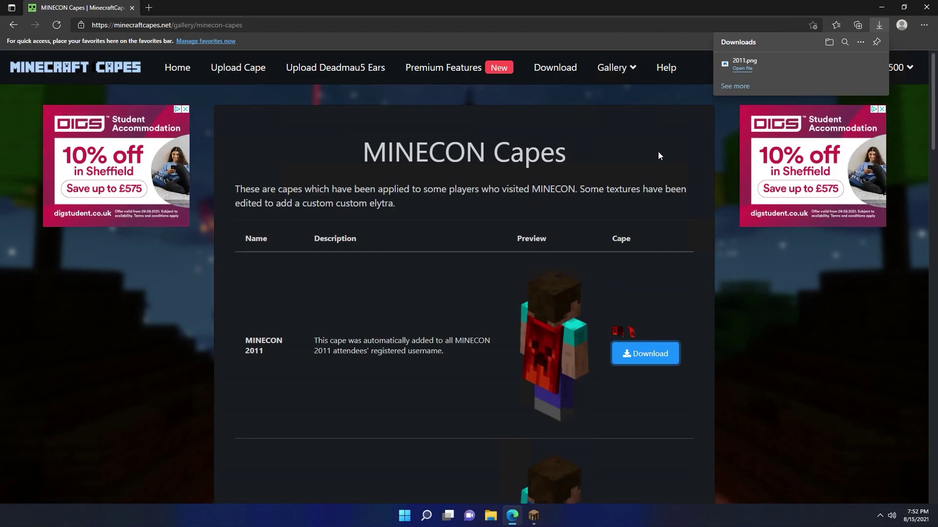
click(569, 130)
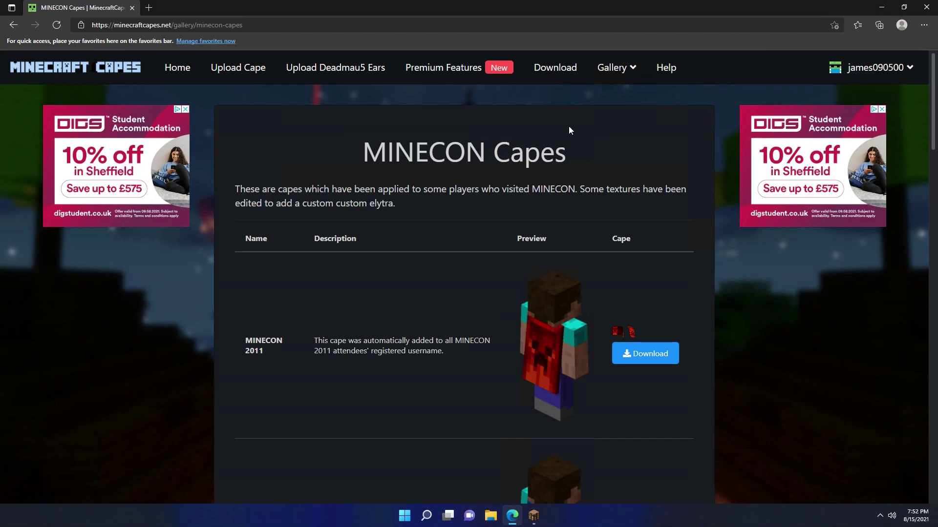
Upload 2011.png from the Downloads folder on the Upload Cape page
click(234, 78)
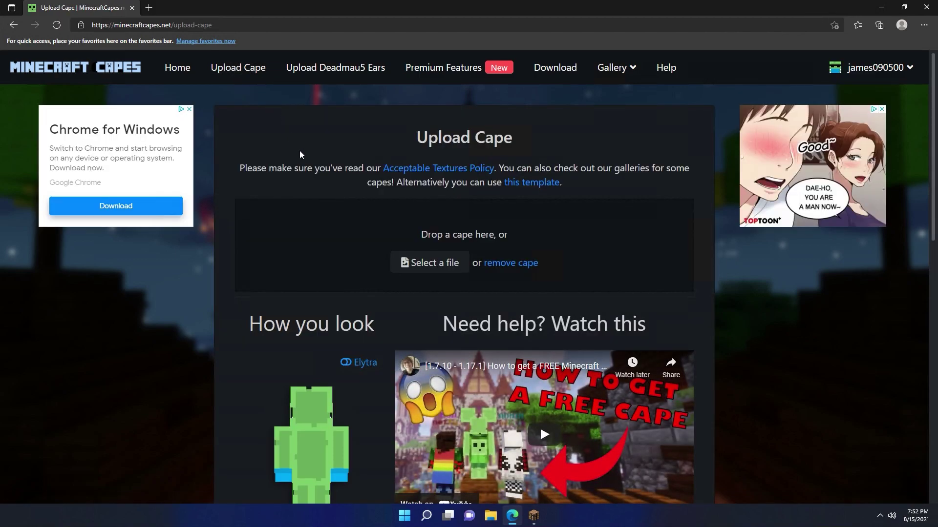
click(420, 264)
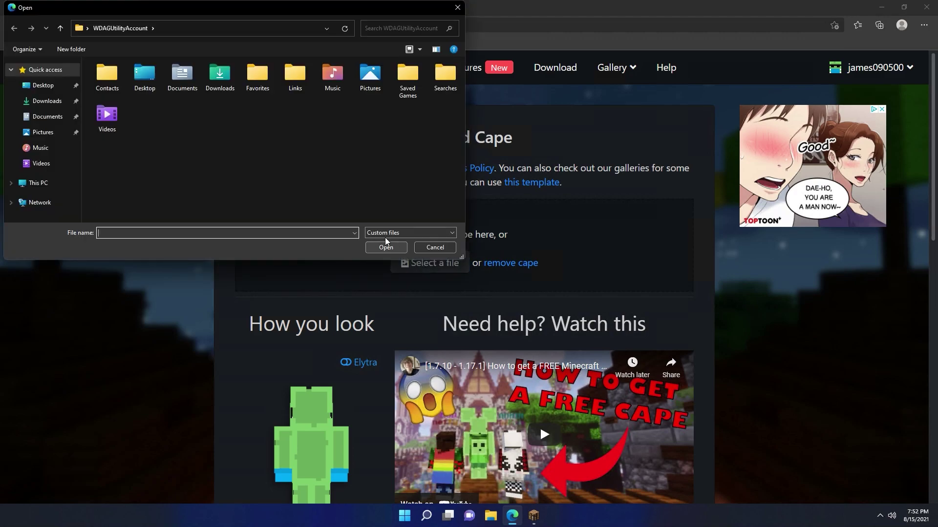
click(61, 105)
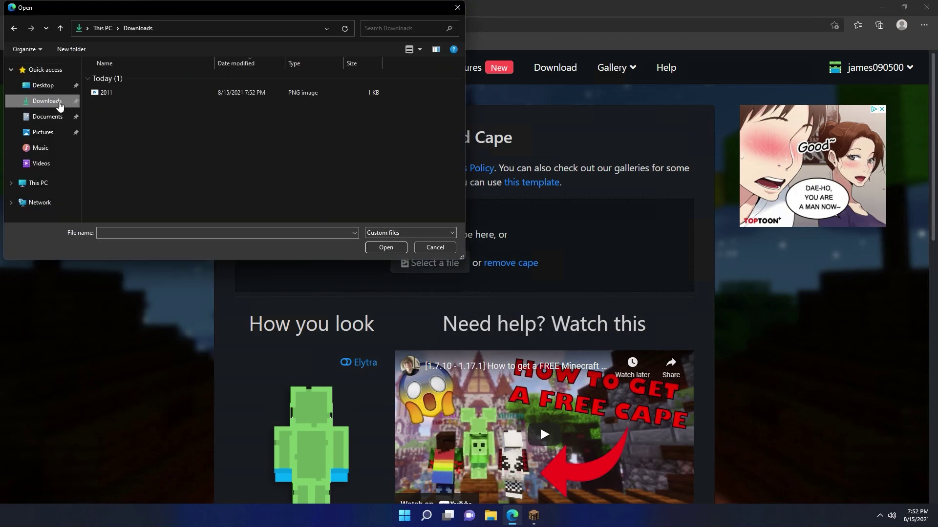
click(105, 94)
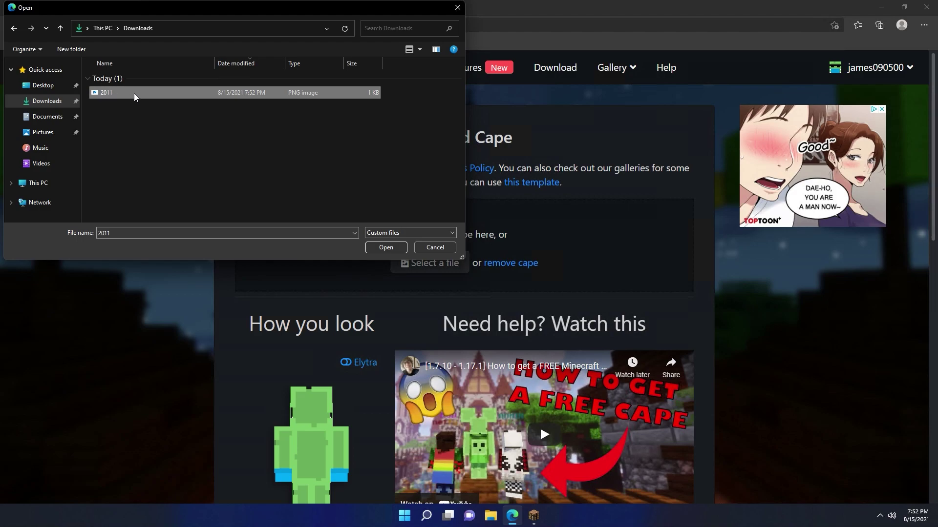
click(384, 247)
scroll(386, 220, down, 2)
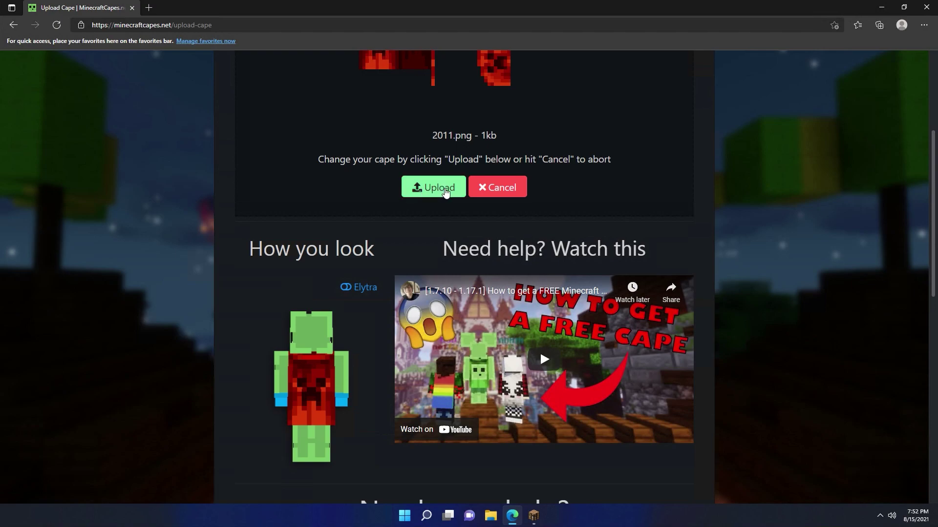
click(445, 193)
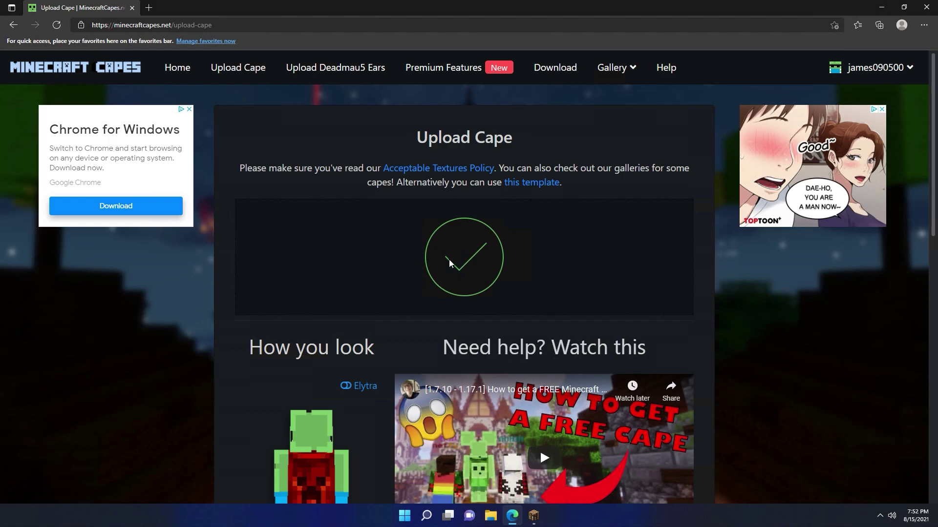
Check the red cape on the skin preview, toggling Elytra on and back off
scroll(434, 263, down, 3)
drag(315, 345, 337, 332)
scroll(328, 336, down, 1)
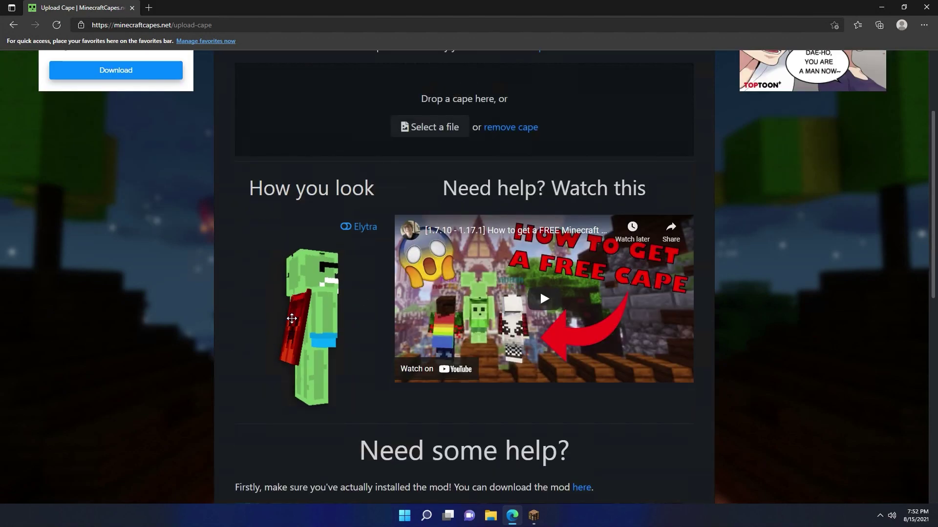
click(361, 226)
drag(328, 292, 313, 273)
click(349, 240)
click(54, 320)
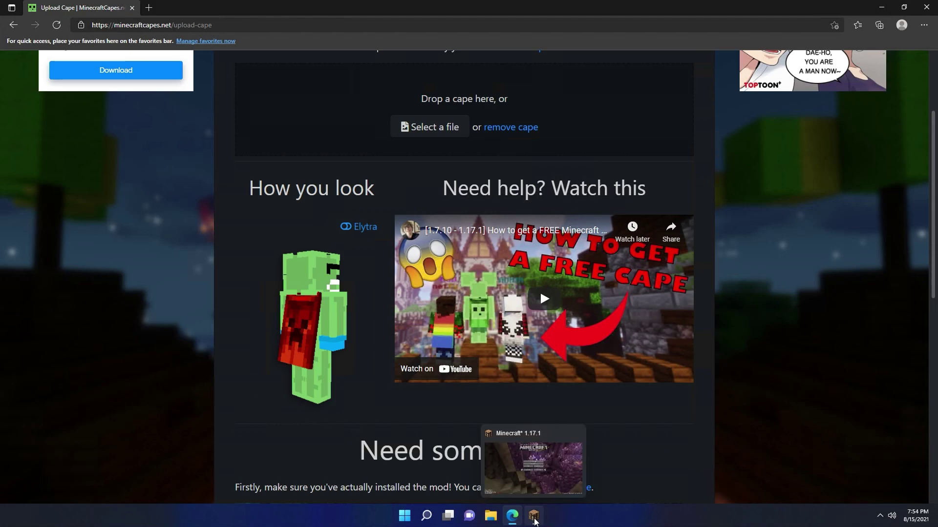
Play Cape World in singleplayer and view the caped player from behind in third person
click(535, 522)
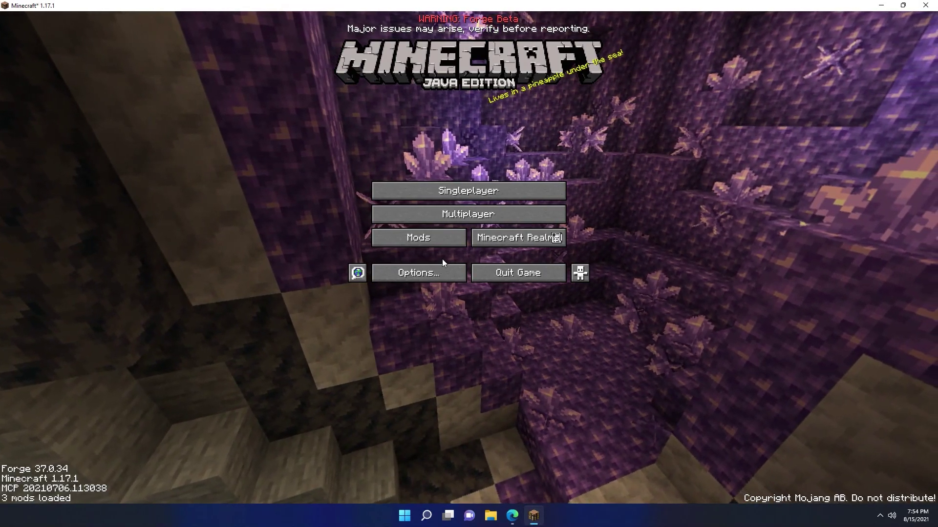
click(438, 196)
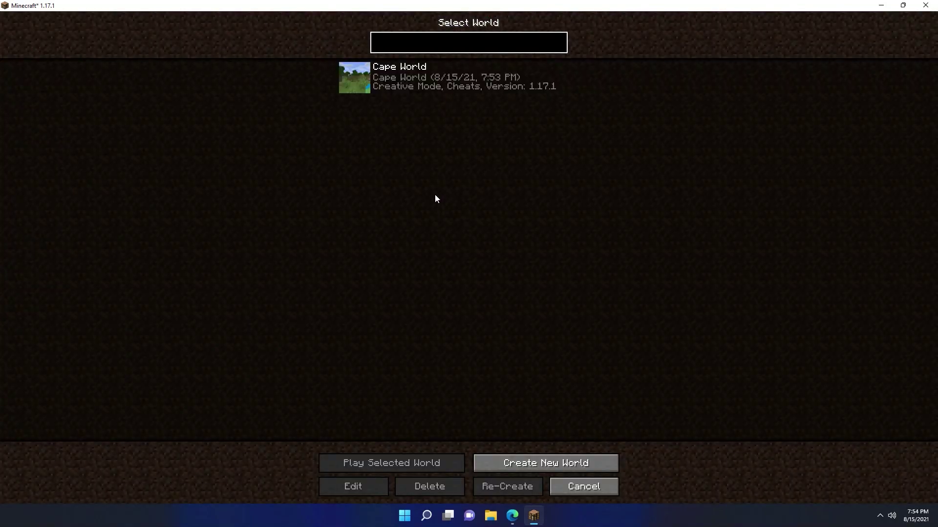
click(359, 77)
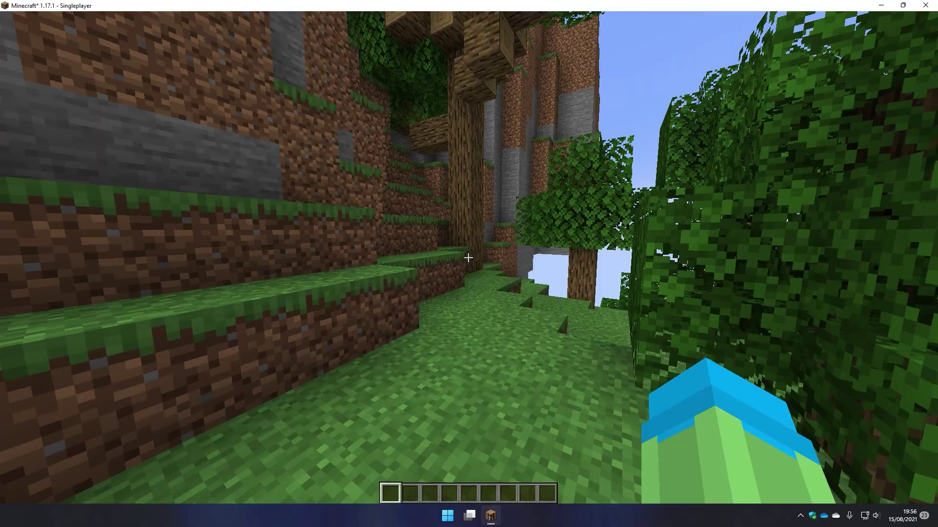
key(F5)
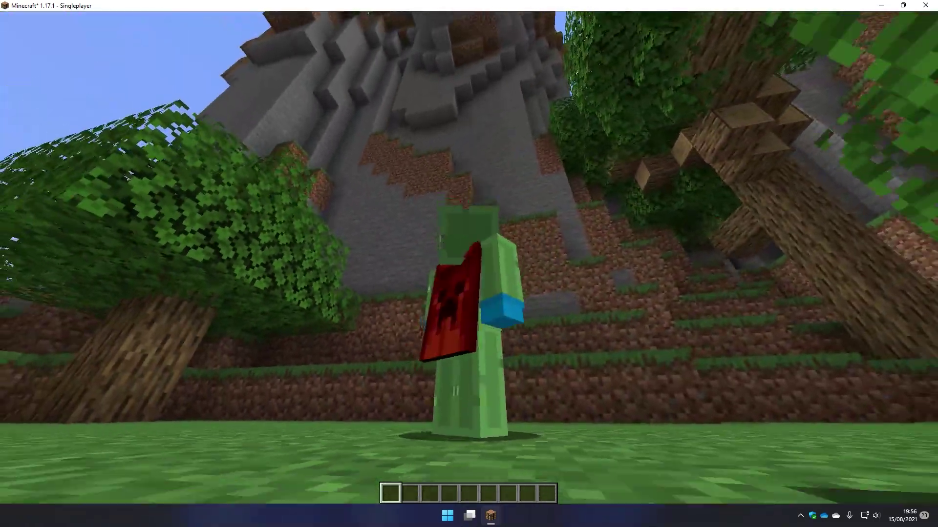
key(w)
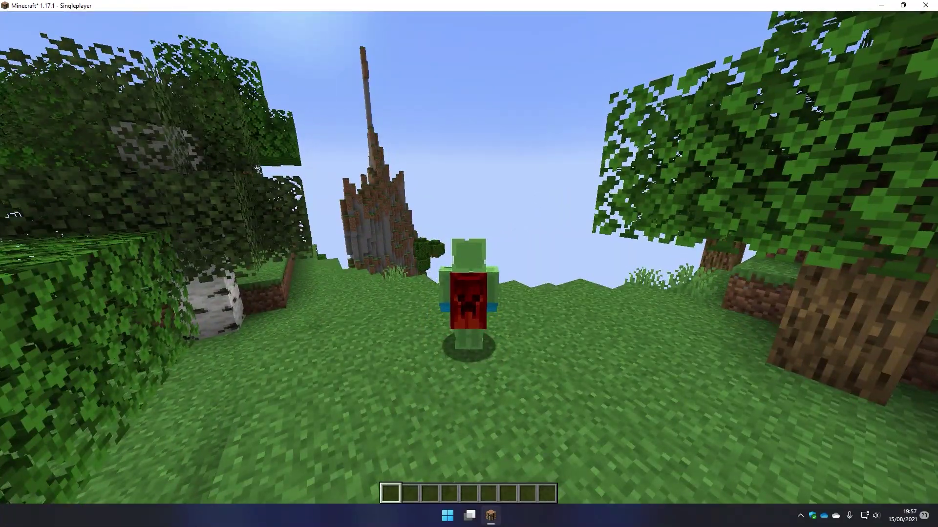
Open the MinecraftCapes settings with M to check Custom Capes and Custom Ears are ON
key(m)
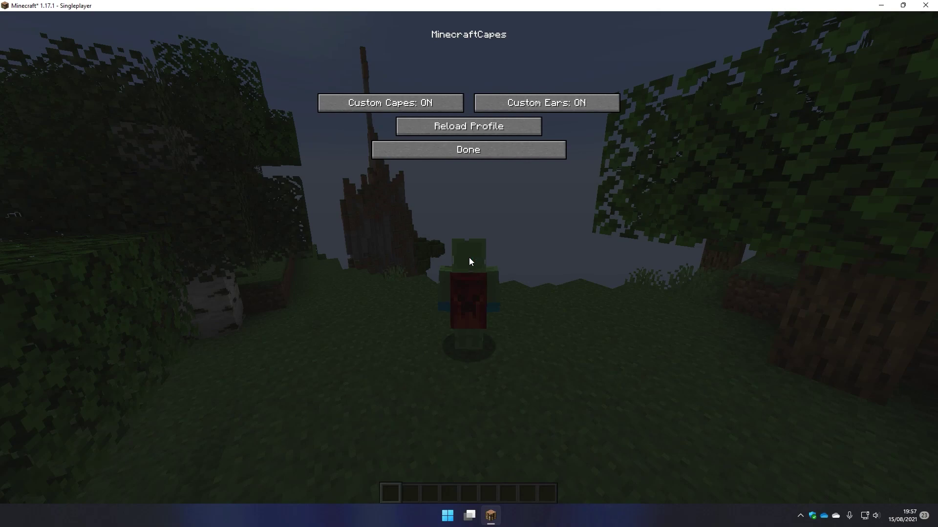